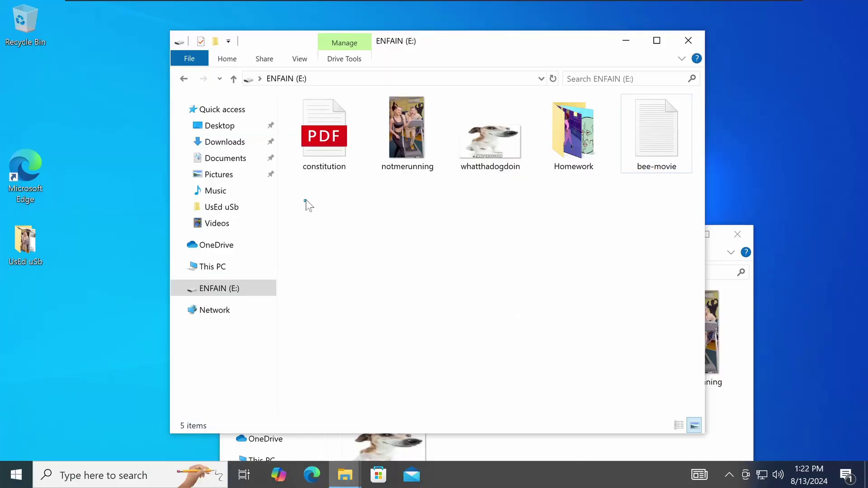
Select all five files on ENFAIN (E:) and permanently delete them
left_click_drag(306, 201, 663, 127)
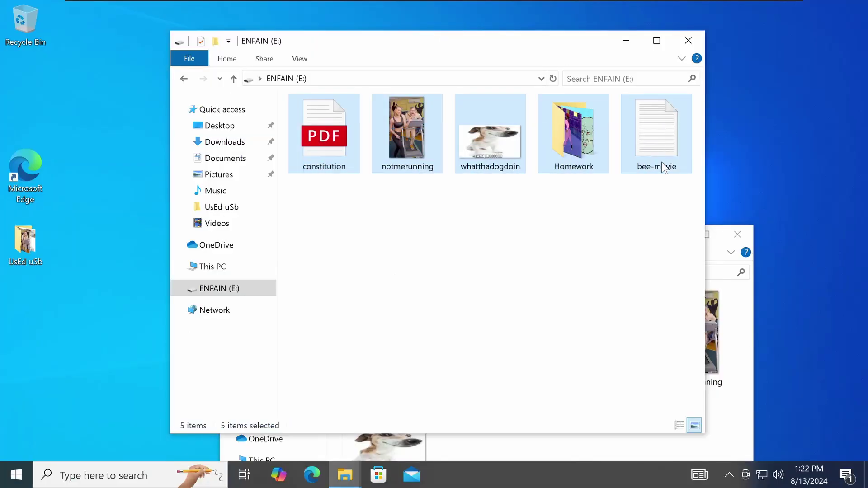
right_click(650, 146)
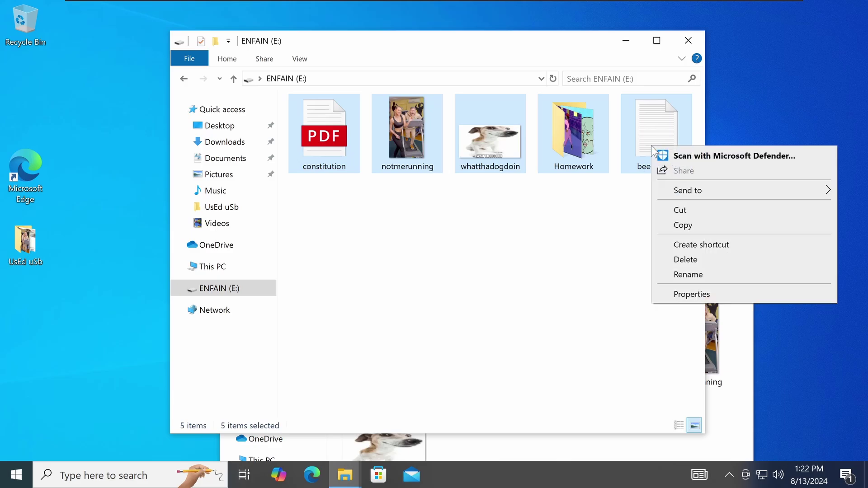
left_click(690, 261)
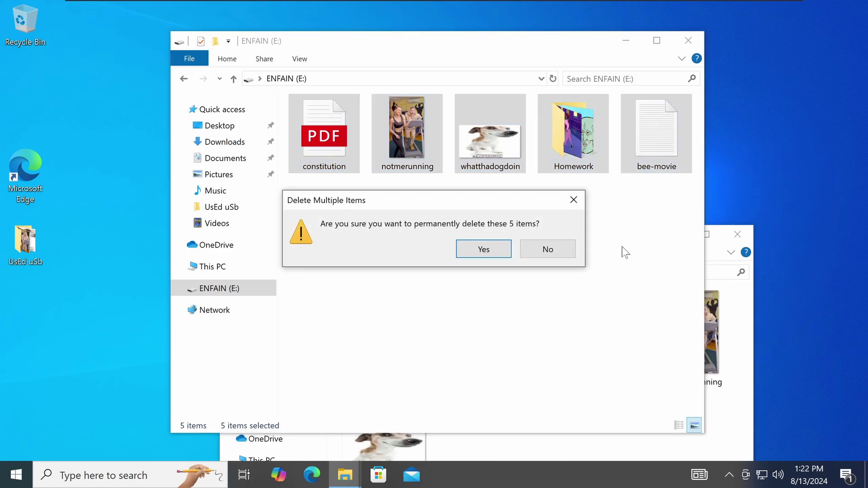
left_click(484, 250)
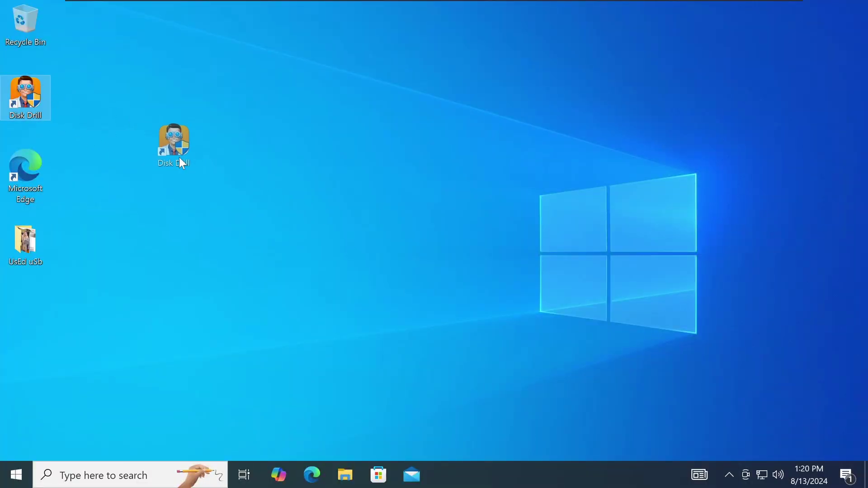
Copy the five files from the UsEd uSb folder onto the ENFAIN (E:) drive
left_click_drag(365, 201, 365, 200)
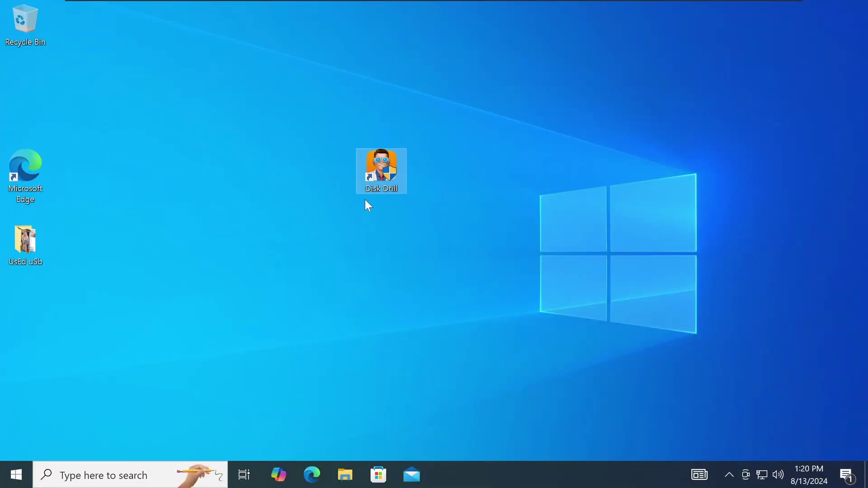
left_click(344, 475)
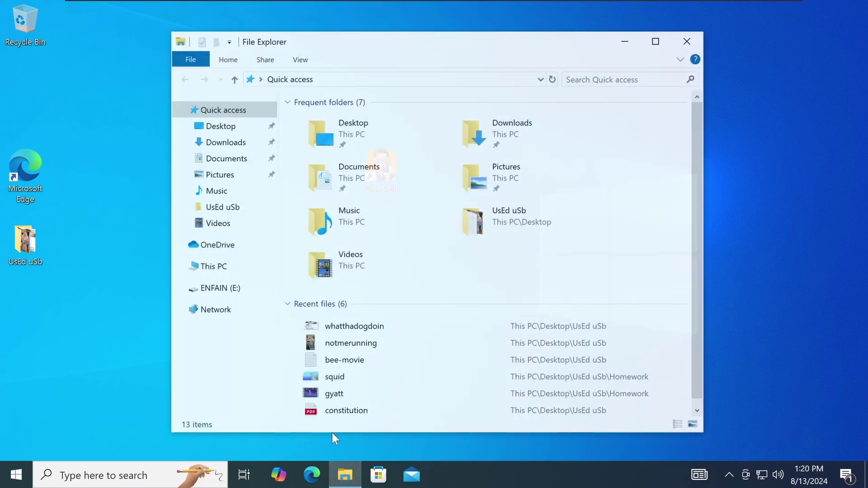
left_click(229, 290)
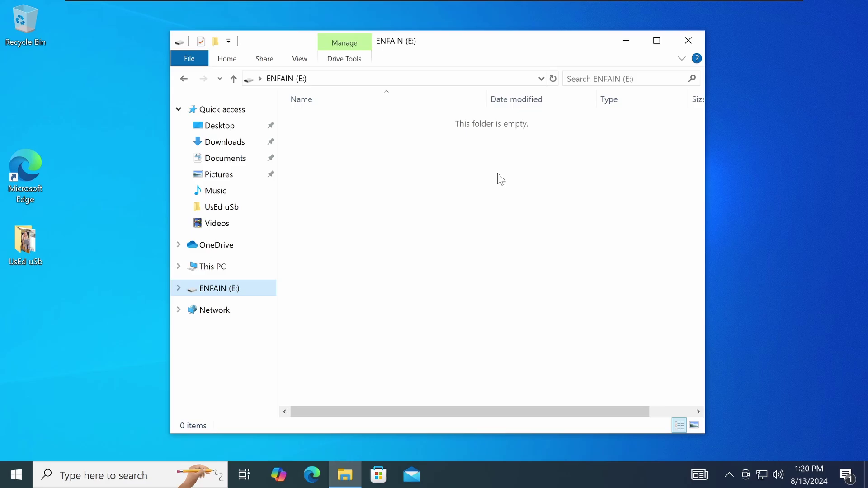
double_click(26, 244)
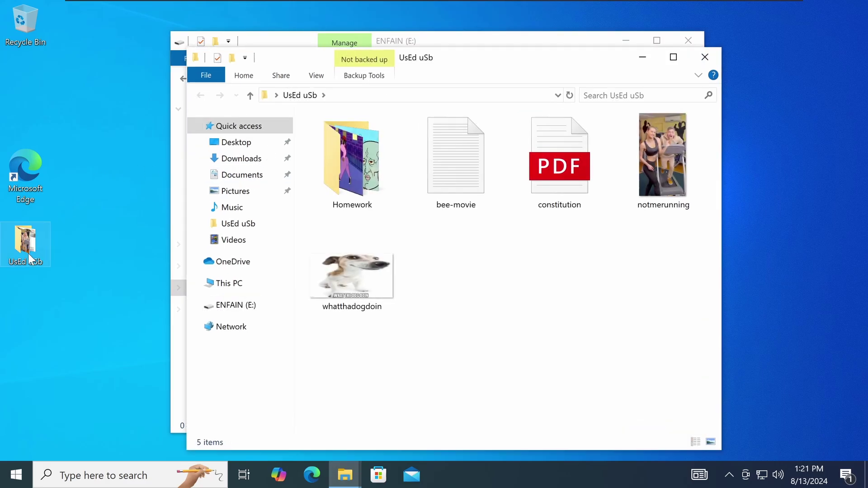
left_click_drag(750, 374, 316, 199)
key("ctrl+c")
left_click_drag(556, 58, 589, 235)
left_click(436, 164)
key("ctrl+v")
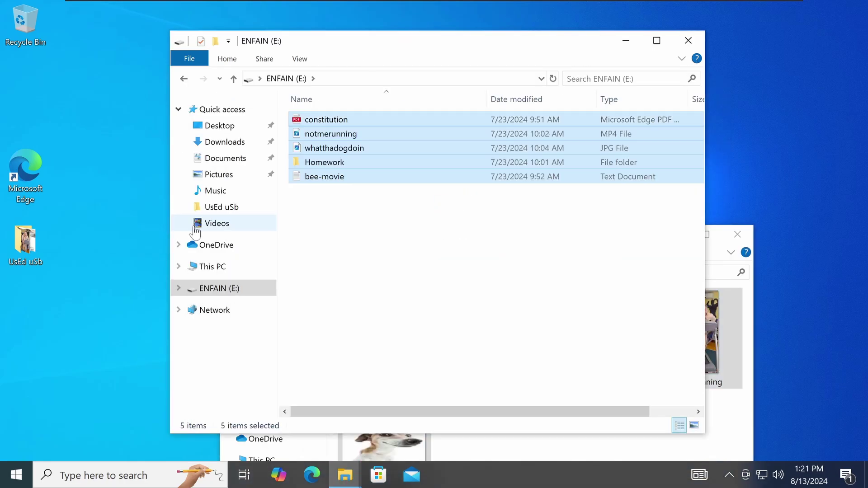
Permanently delete the pasted files from ENFAIN (E:)
left_click(694, 426)
right_click(653, 146)
left_click(689, 258)
left_click(483, 248)
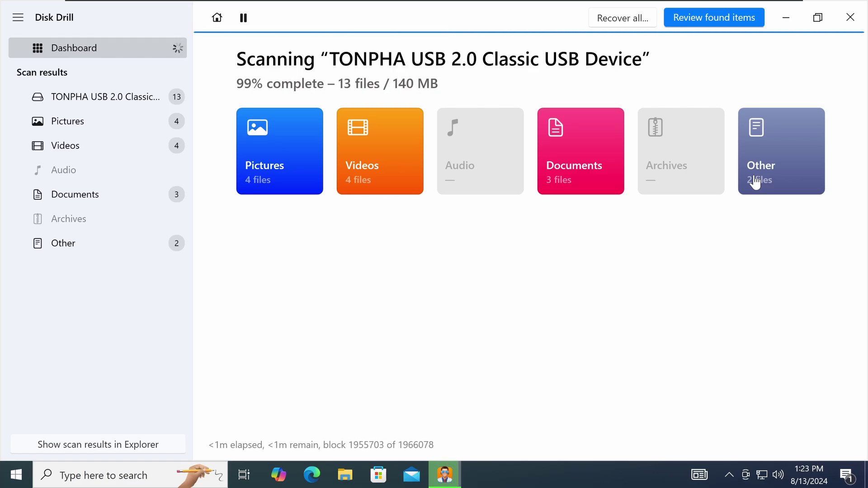
Review the found items, previewing the PDF, the 939x500 dog picture and a recovered video
left_click(217, 270)
left_click(333, 335)
double_click(356, 383)
left_click(339, 382)
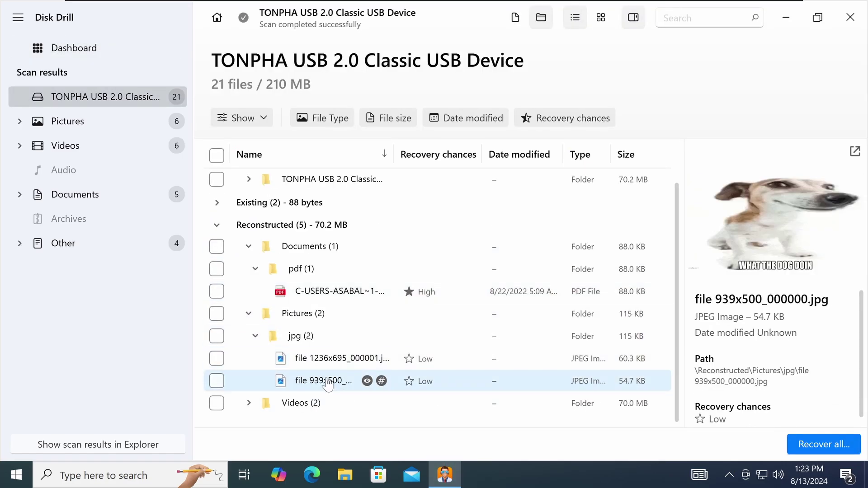
double_click(338, 403)
left_click(339, 381)
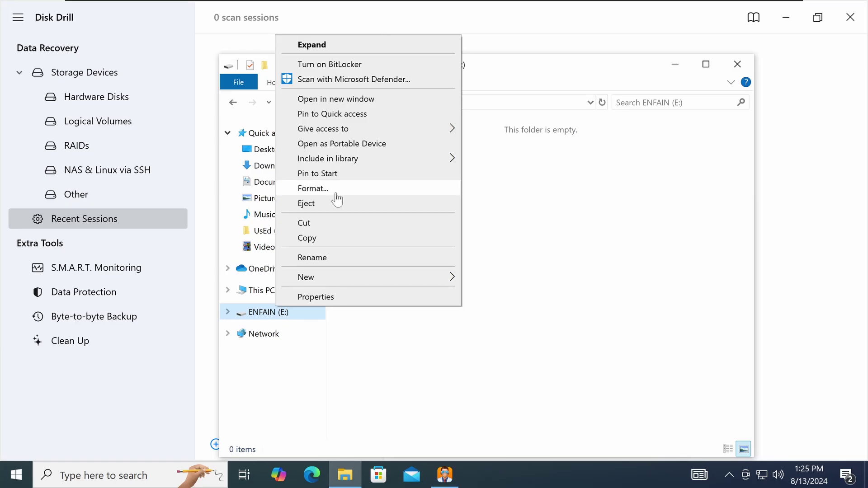
Format the TONPHA USB drive, confirming the data erase
left_click(335, 190)
left_click(355, 426)
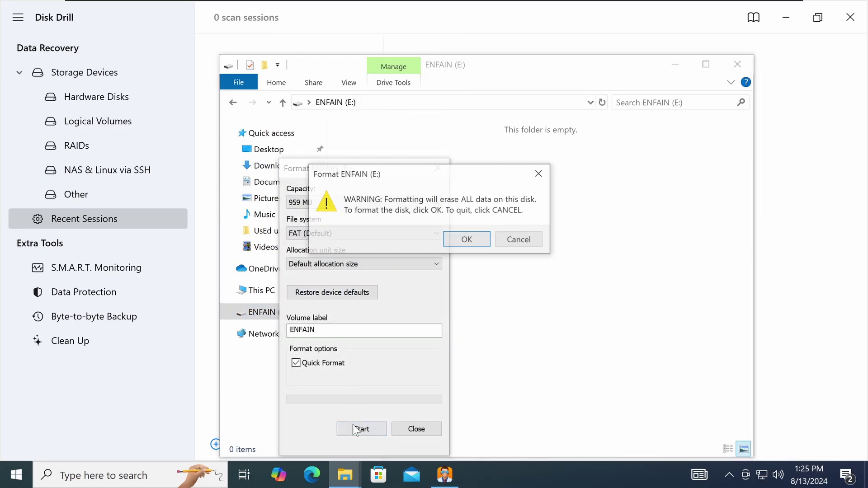
left_click(466, 239)
left_click(519, 238)
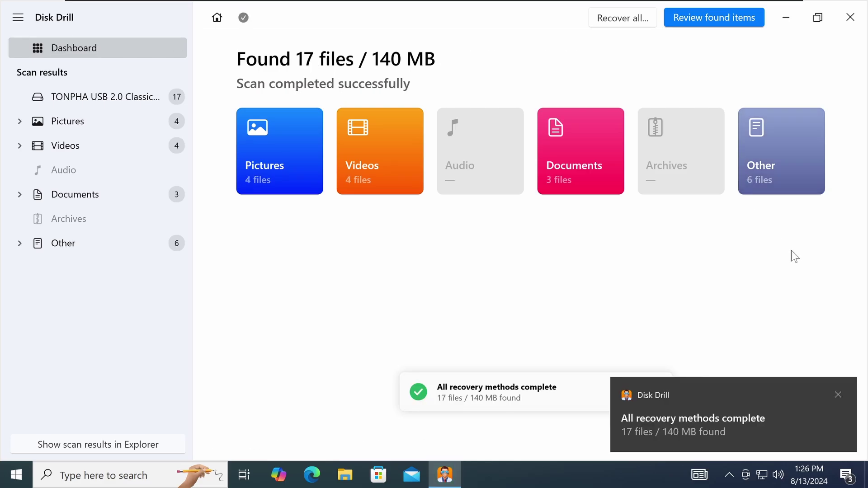
Quick-format ENFAIN (E:) with the device default settings restored
left_click(839, 394)
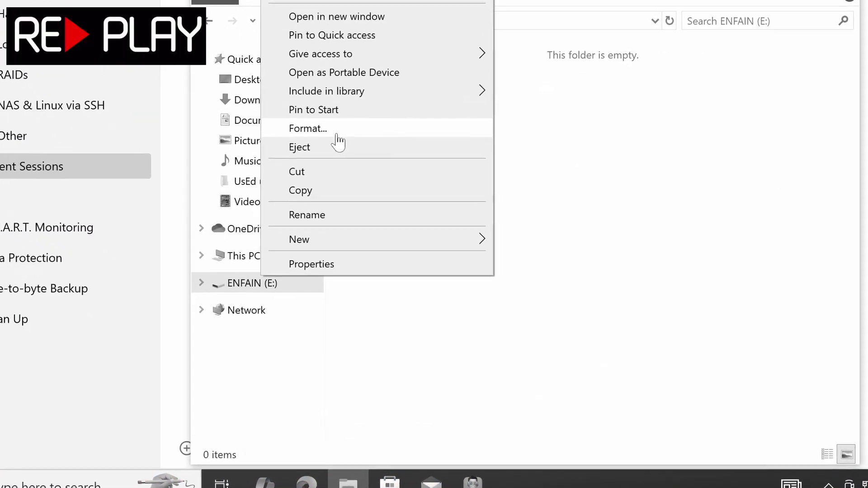
left_click(336, 103)
left_click(337, 245)
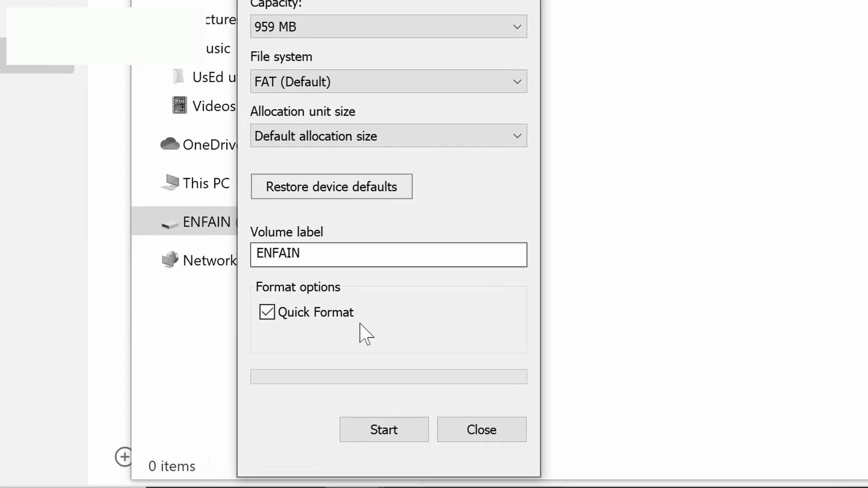
left_click(363, 430)
left_click(590, 67)
left_click(690, 62)
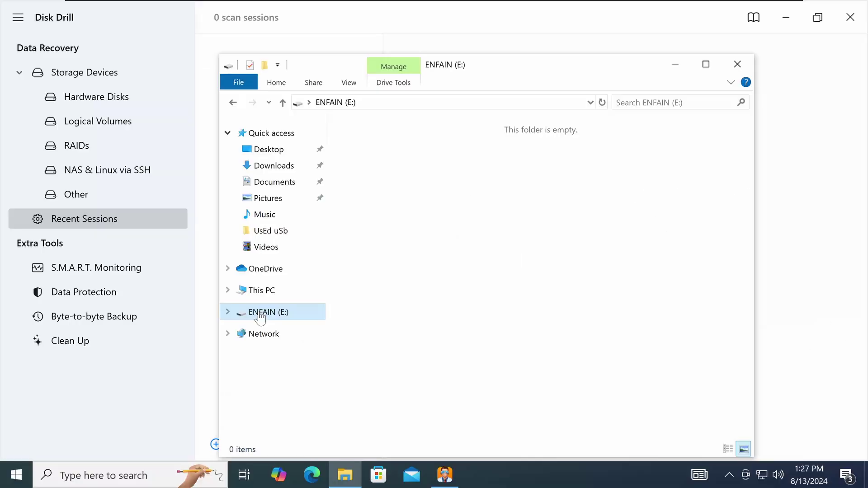
Format ENFAIN (E:) a second time, then open the list of 2 found files
right_click(258, 314)
left_click(308, 192)
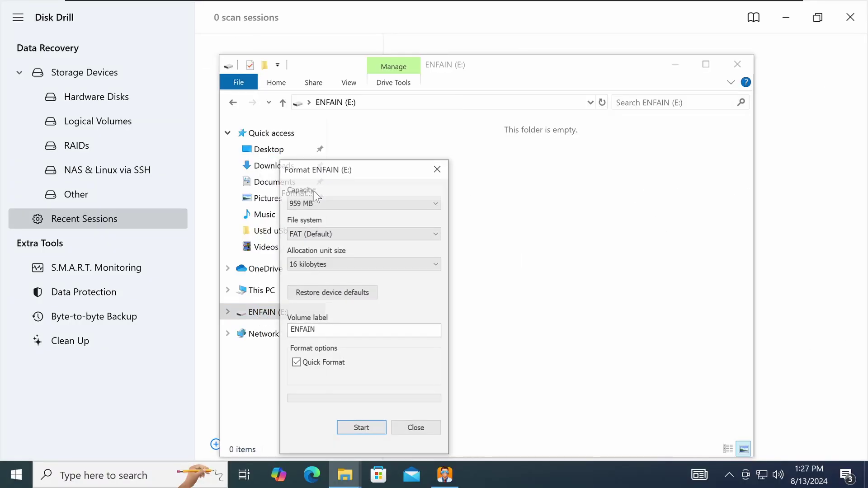
left_click(377, 432)
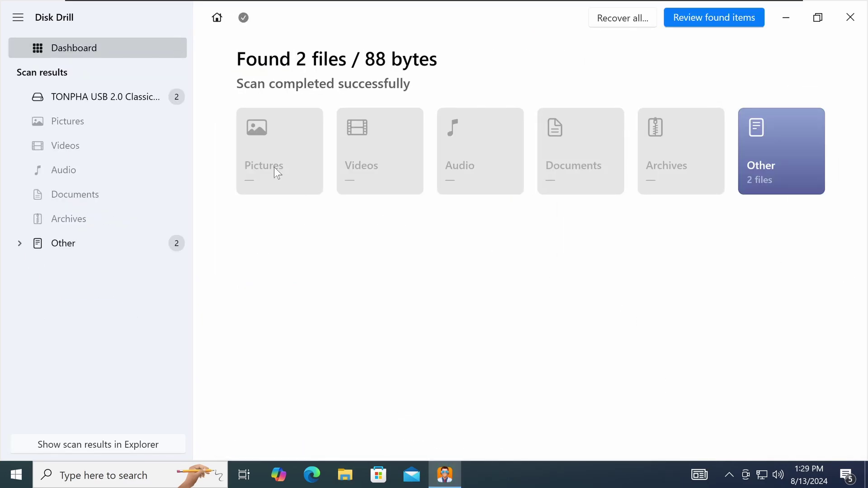
left_click(132, 95)
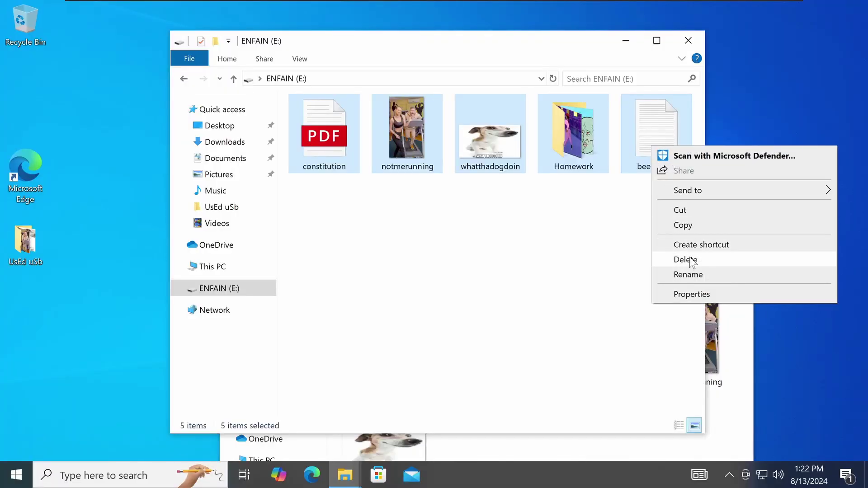
Permanently delete the five files from ENFAIN (E:) and reset its format settings to default FAT
left_click(689, 260)
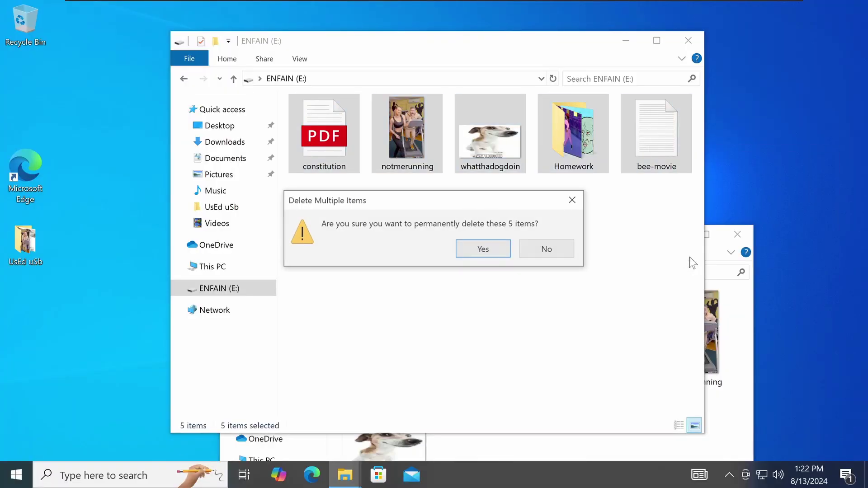
left_click(484, 248)
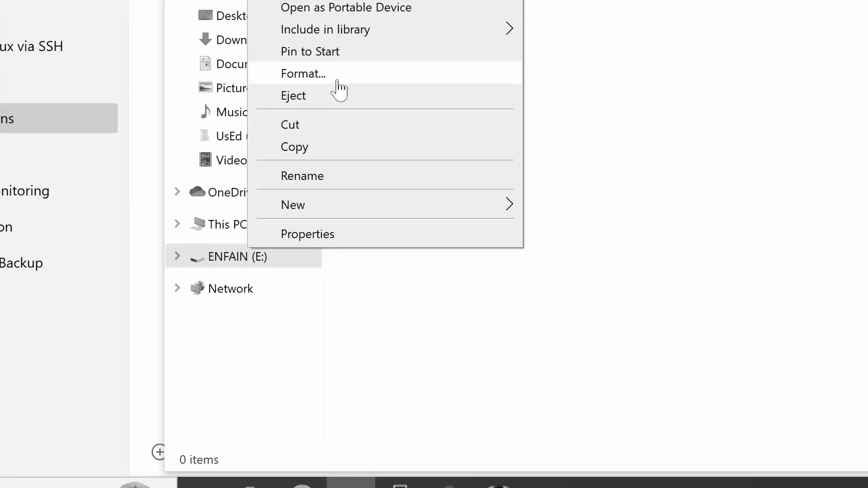
left_click(337, 87)
left_click(336, 201)
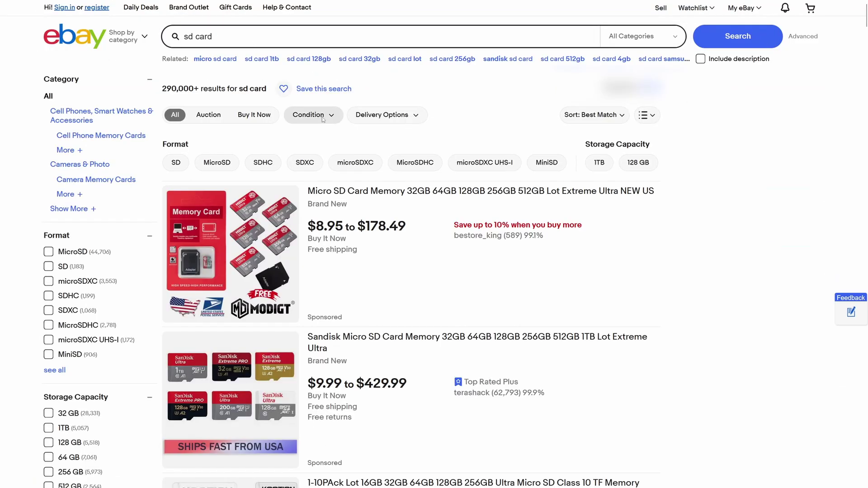
Filter the SD card results to Used and add the Samsung PRO Plus 256GB card to the cart
left_click(323, 119)
left_click(308, 172)
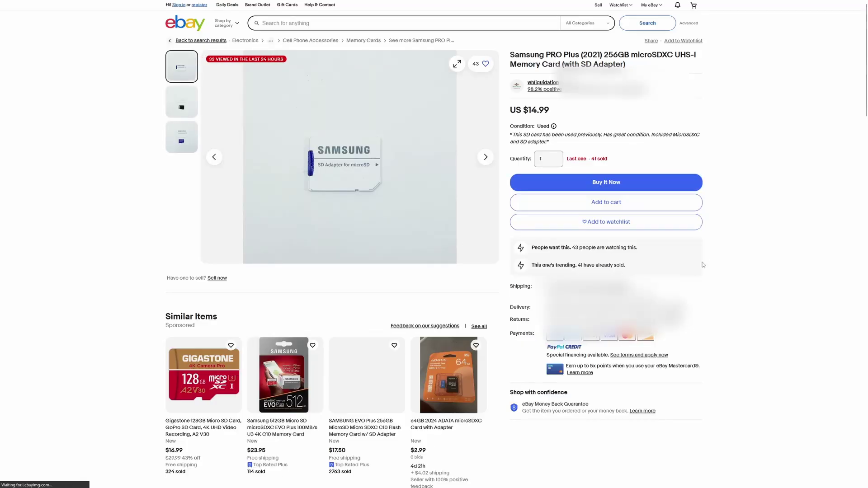
left_click(682, 202)
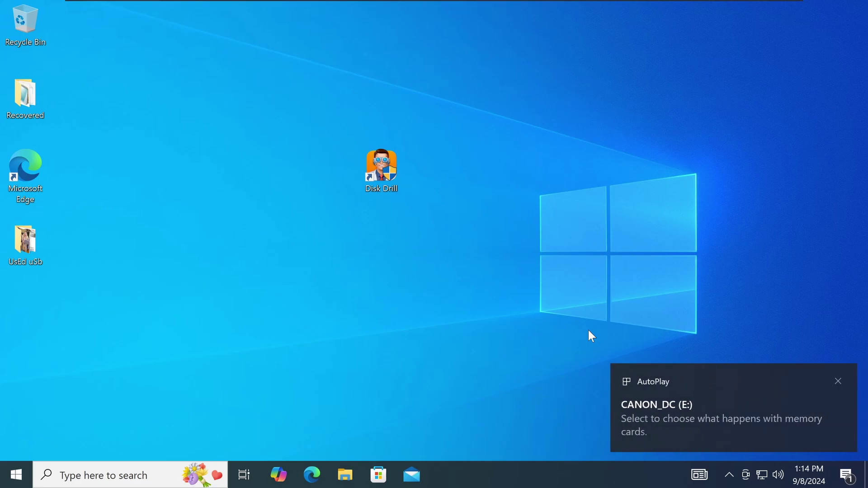
Open the CANON_DC card's DCIM > 121CANON folder and view IMG_2169.JPG and IMG_2170.JPG
left_click(638, 386)
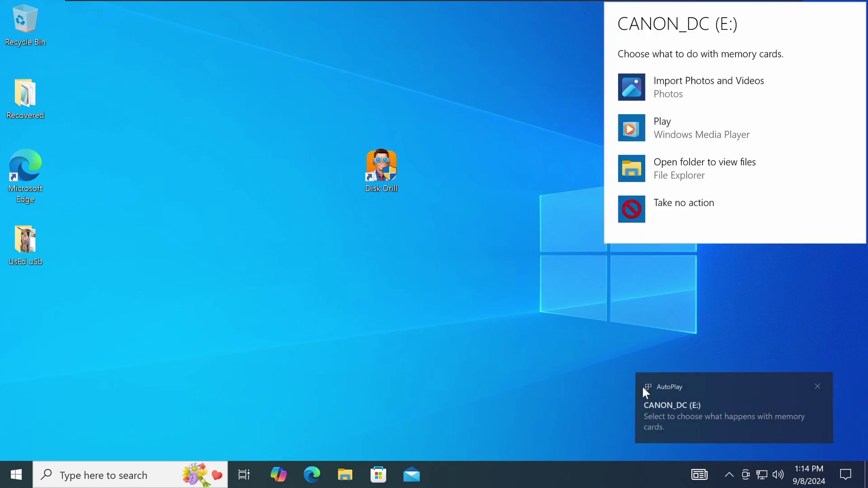
left_click(686, 176)
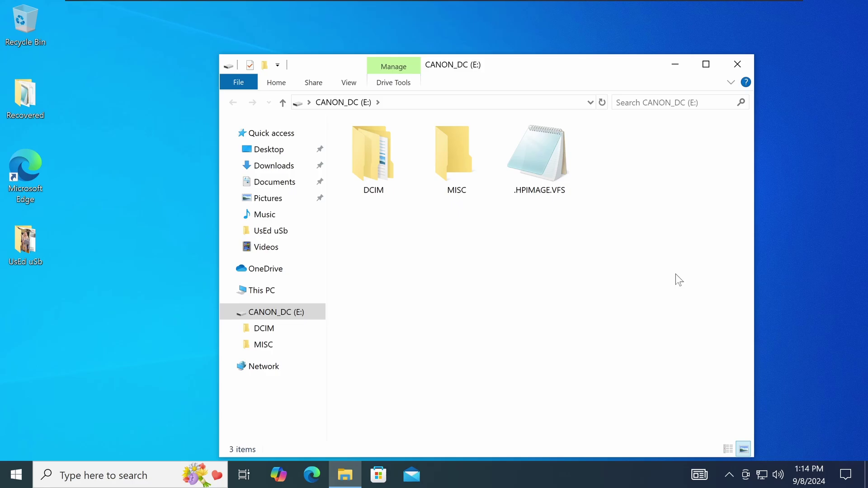
double_click(400, 183)
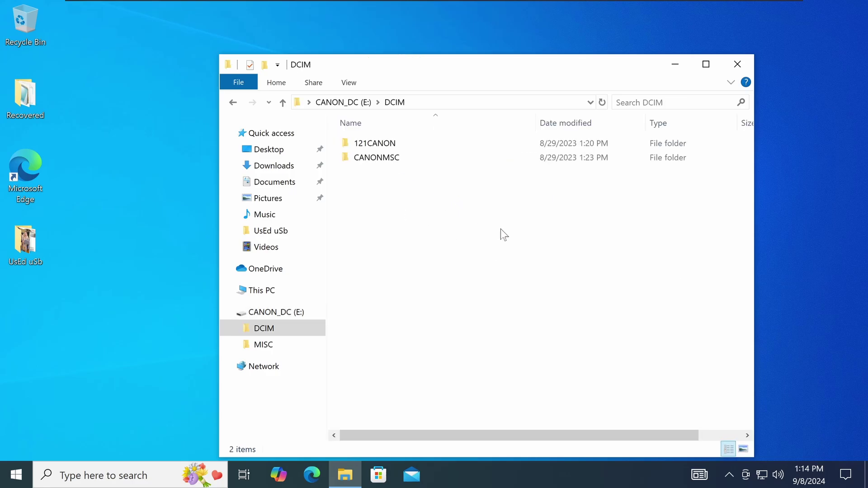
double_click(388, 143)
left_click(403, 144)
double_click(403, 144)
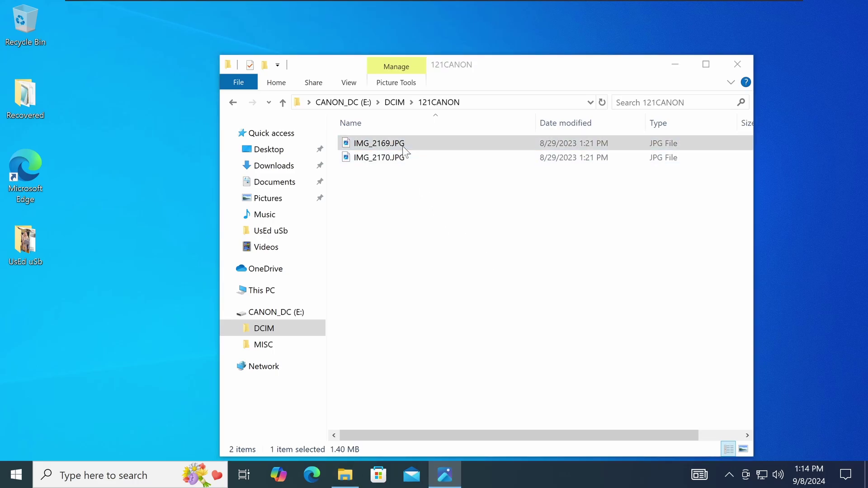
left_click(556, 33)
double_click(385, 157)
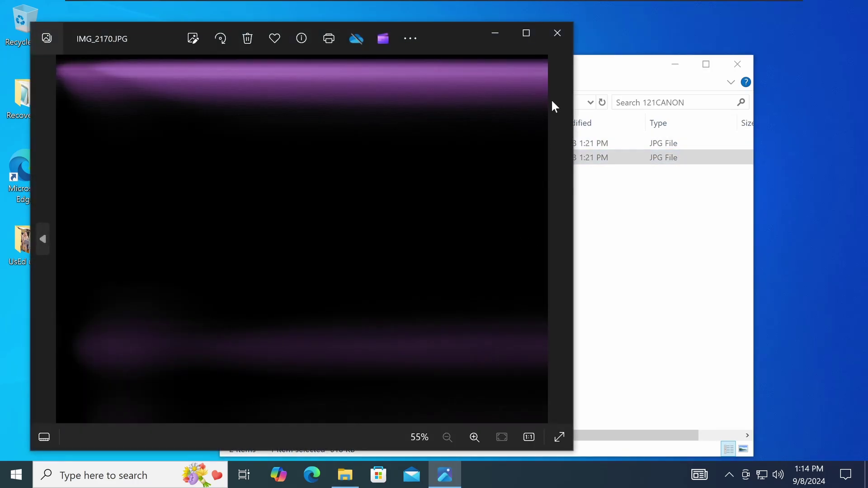
left_click(557, 33)
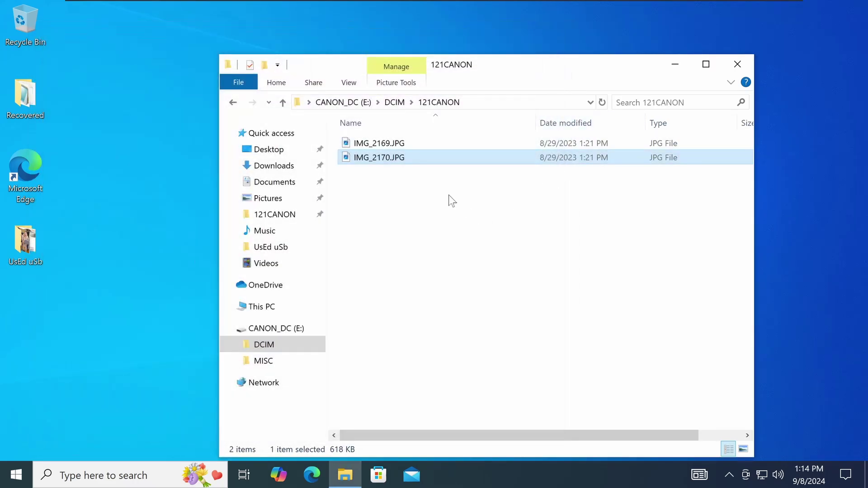
Check the empty CANONMSC and MISC folders, then close File Explorer
left_click(391, 105)
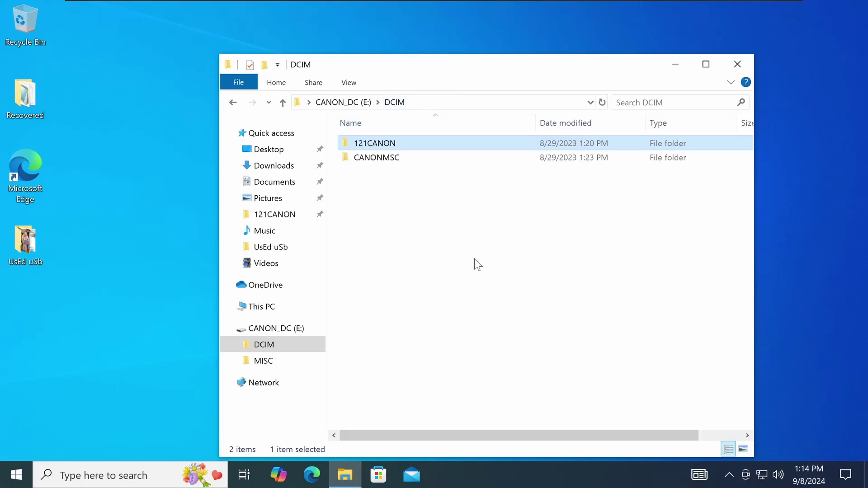
double_click(417, 159)
left_click(395, 103)
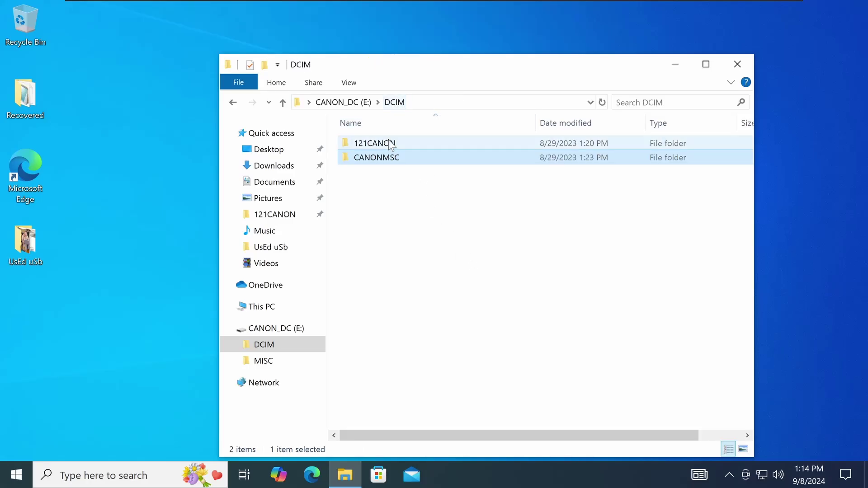
left_click(360, 103)
double_click(455, 172)
left_click(344, 102)
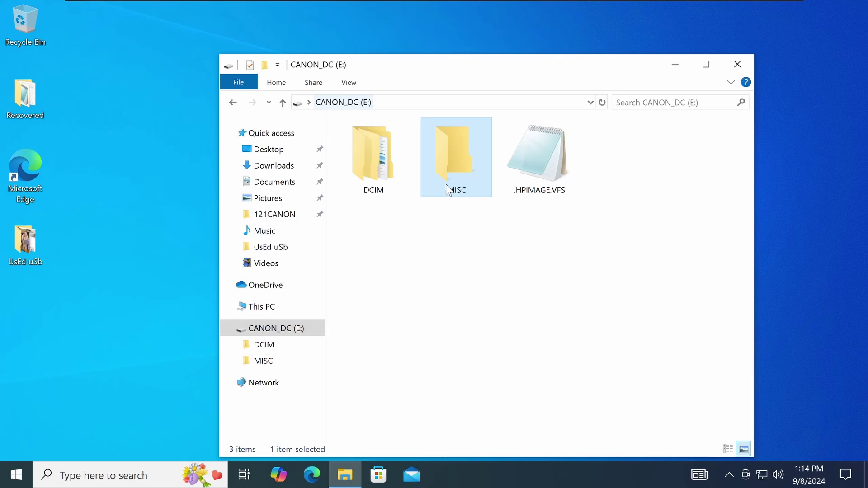
left_click(736, 66)
Launch Disk Drill, scan the USB device and preview the first found pictures
double_click(381, 172)
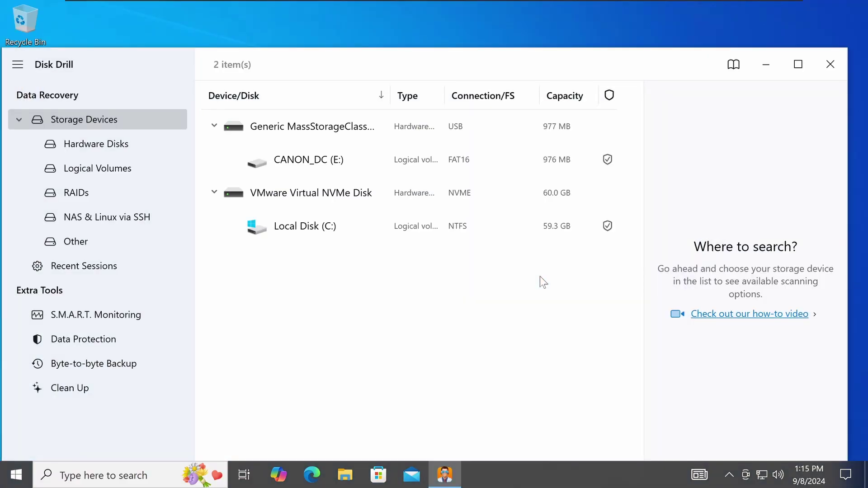
left_click(308, 126)
left_click(705, 224)
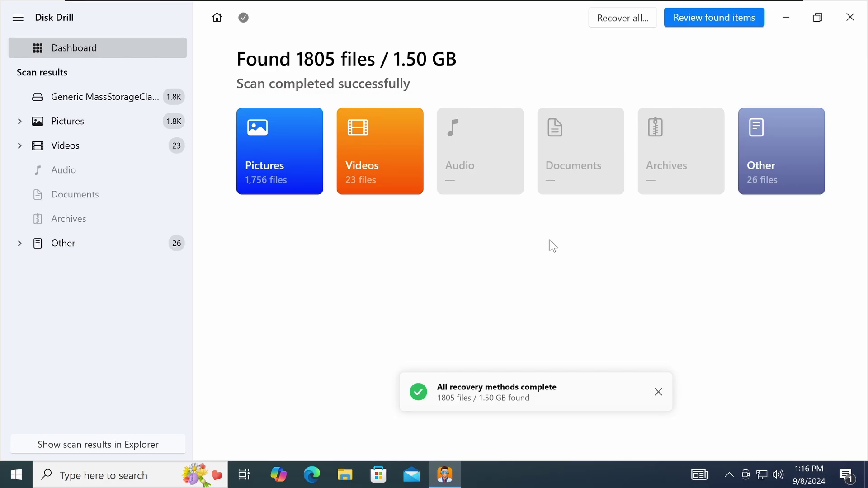
left_click(282, 178)
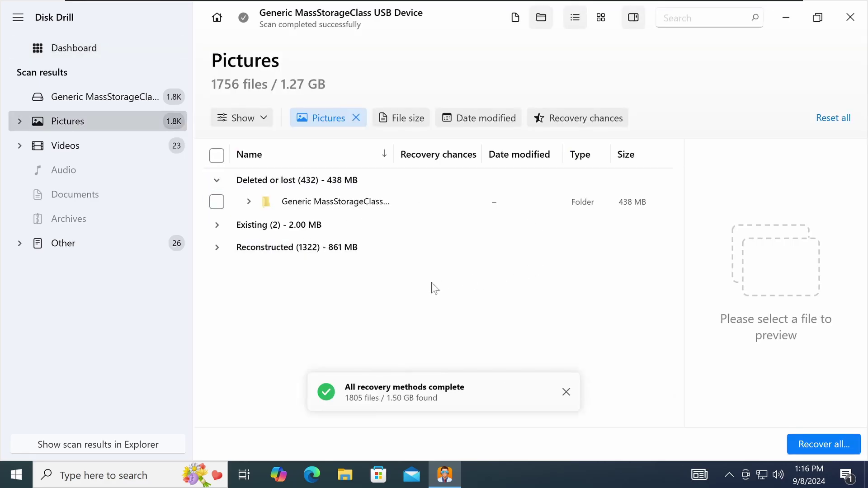
left_click(329, 191)
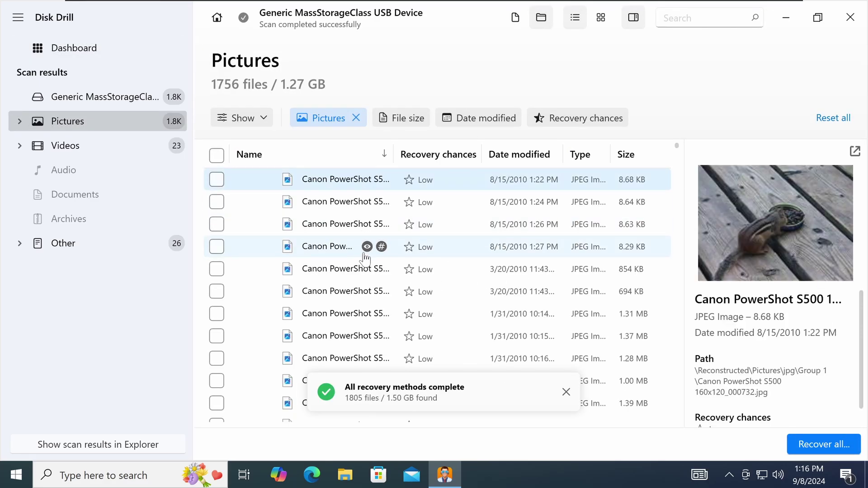
left_click(332, 249)
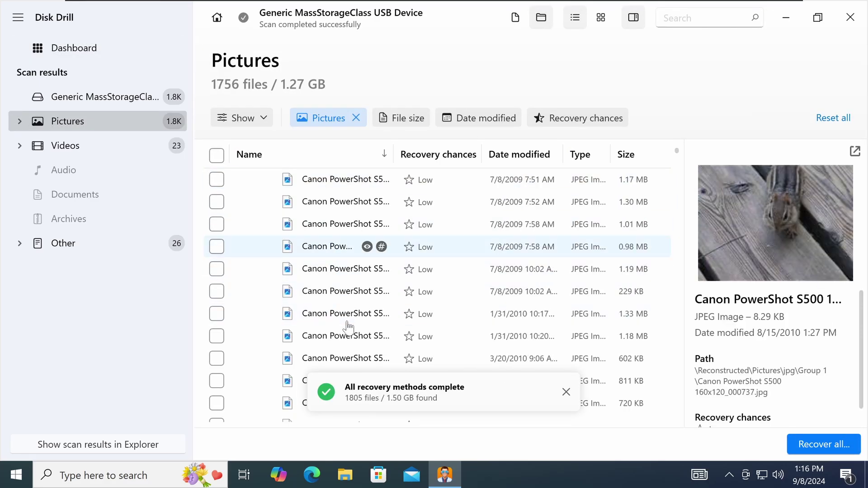
scroll(334, 316, "down", 5)
Browse the 1756 pictures as thumbnails, previewing _MG_1818.JPG and _MG_1858.JPG
left_click(601, 17)
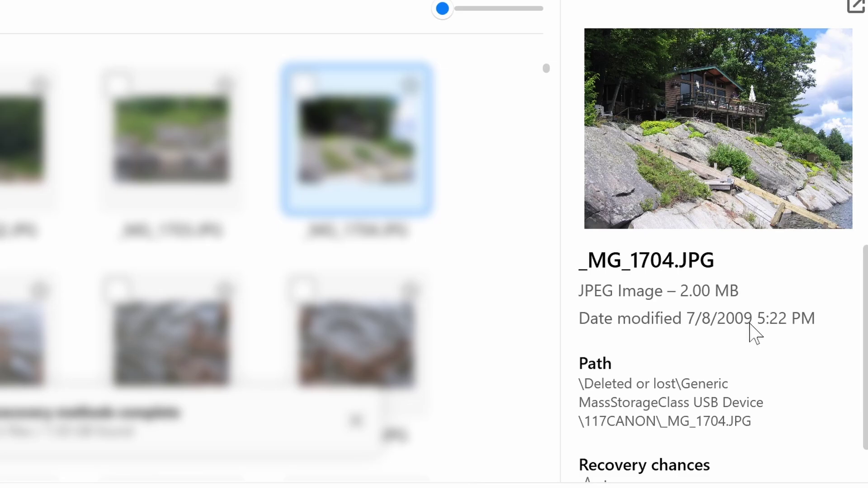
scroll(276, 246, "down", 5)
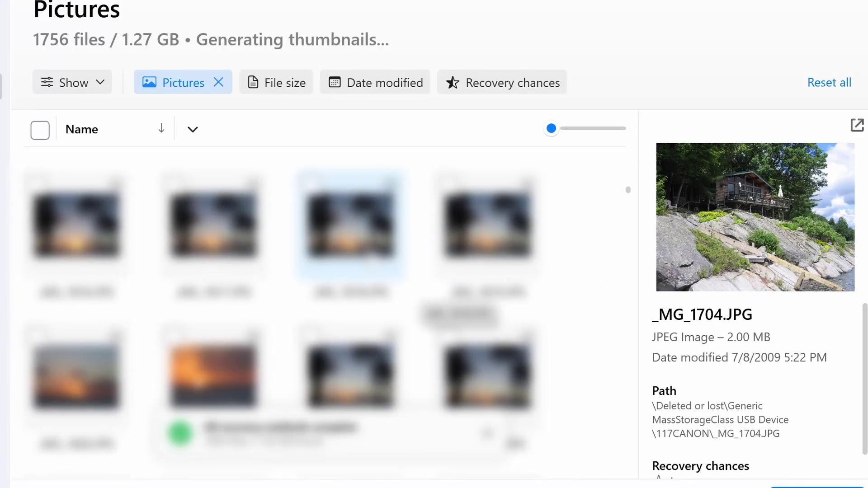
left_click(458, 226)
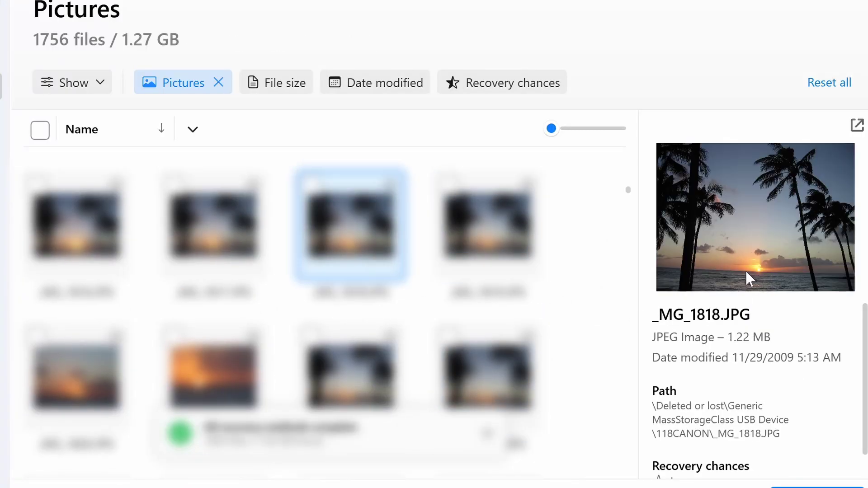
scroll(421, 340, "down", 3)
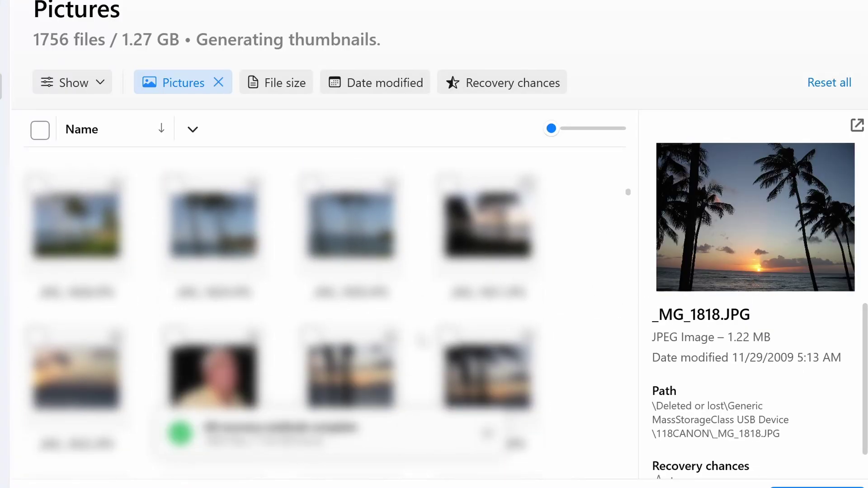
scroll(422, 339, "down", 3)
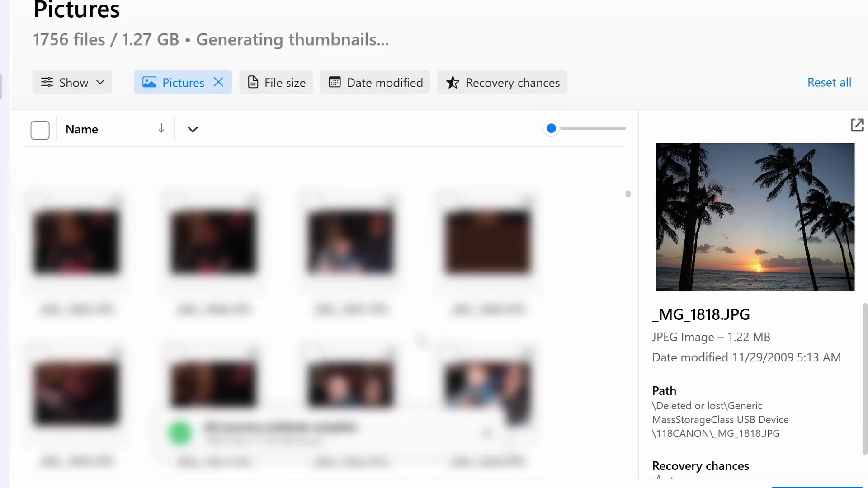
scroll(421, 340, "down", 3)
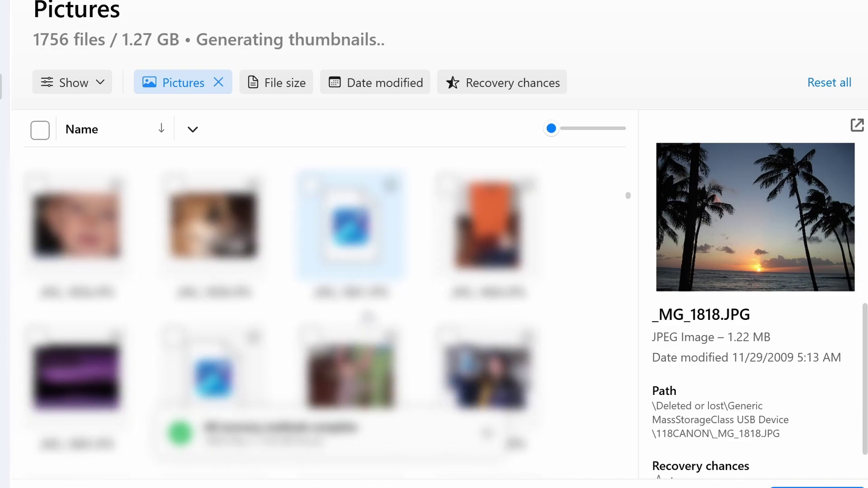
left_click(213, 225)
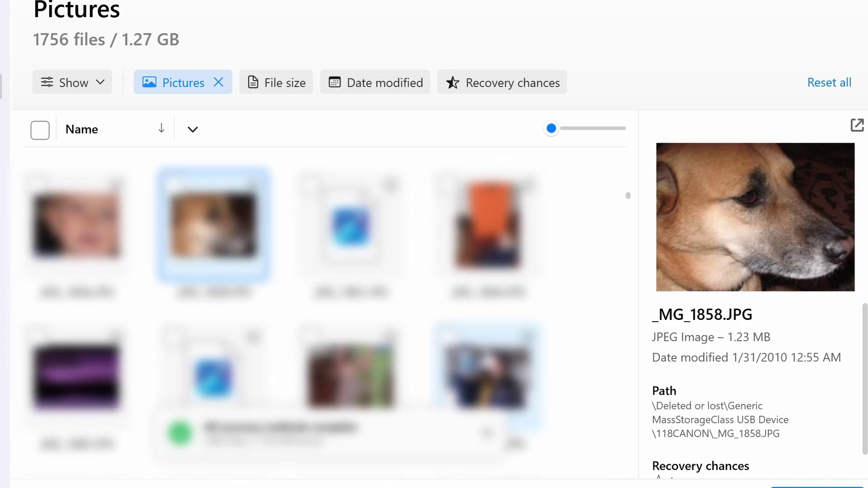
scroll(432, 335, "down", 3)
scroll(431, 334, "down", 2)
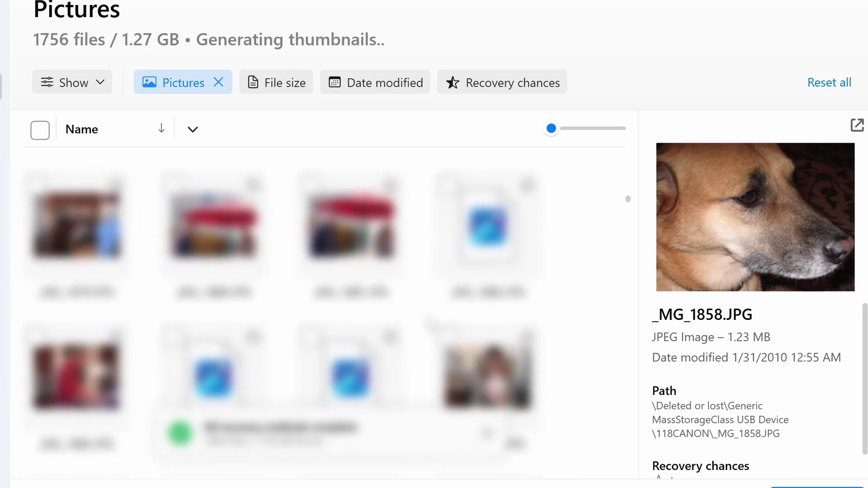
scroll(430, 324, "down", 2)
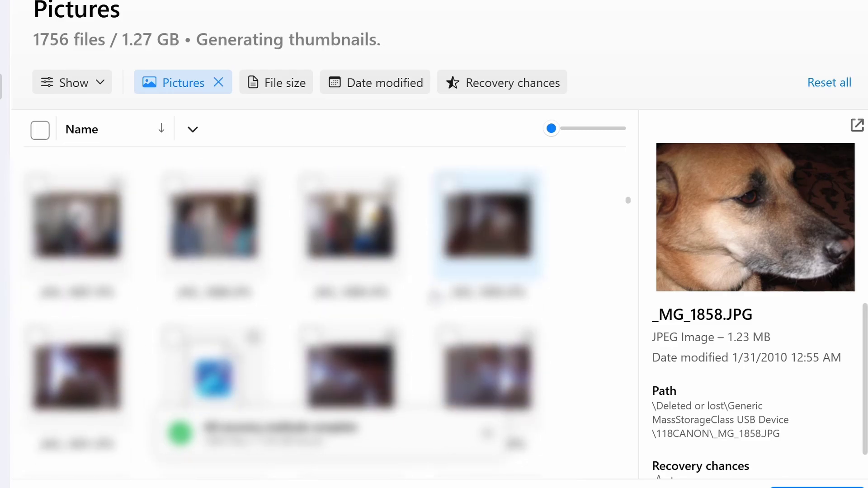
scroll(433, 307, "down", 2)
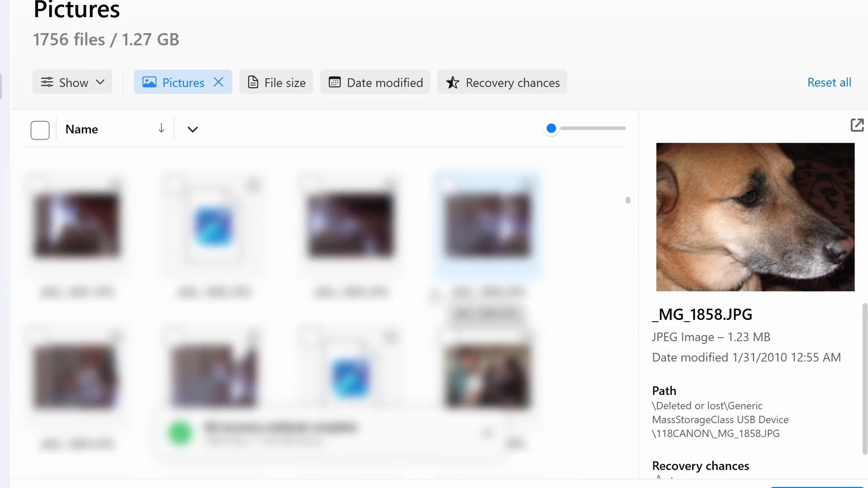
scroll(433, 296, "down", 3)
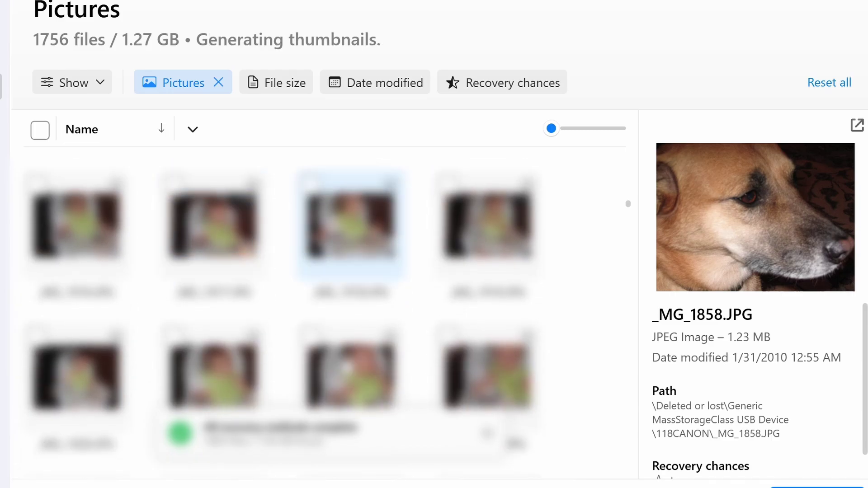
scroll(340, 312, "down", 2)
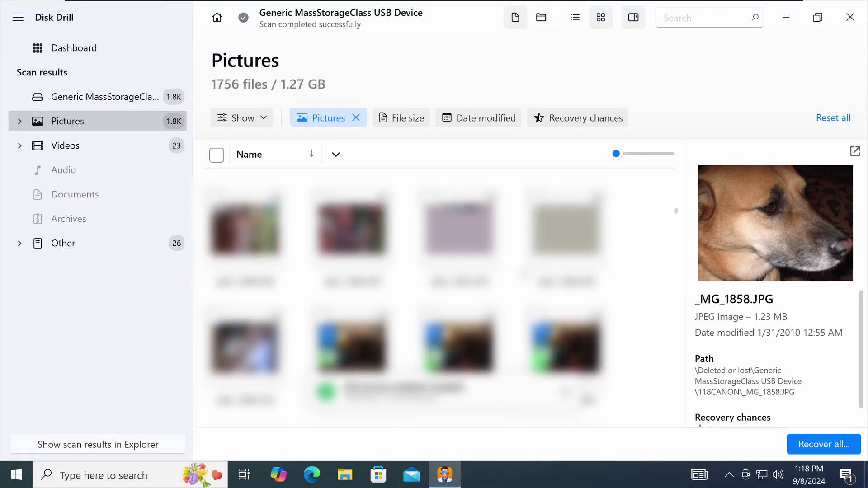
scroll(523, 273, "down", 2)
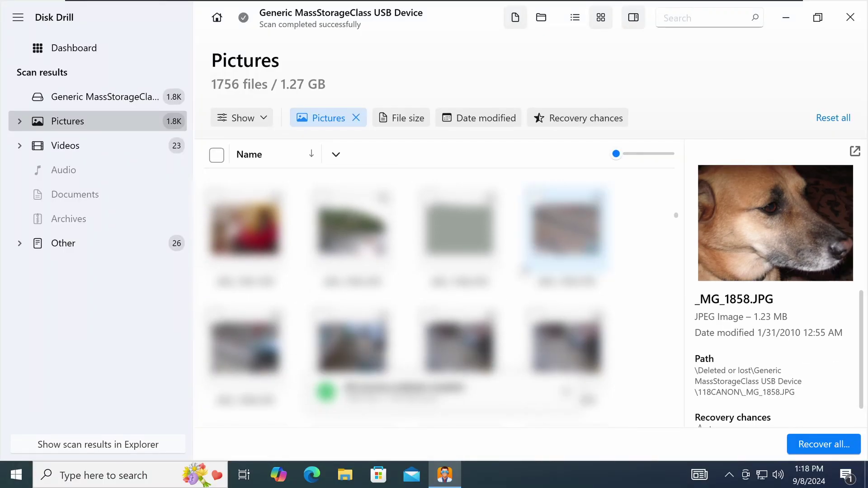
List the 23 found videos and play previews of _VI_1968.AVI and _VI_1969.AVI
left_click(73, 149)
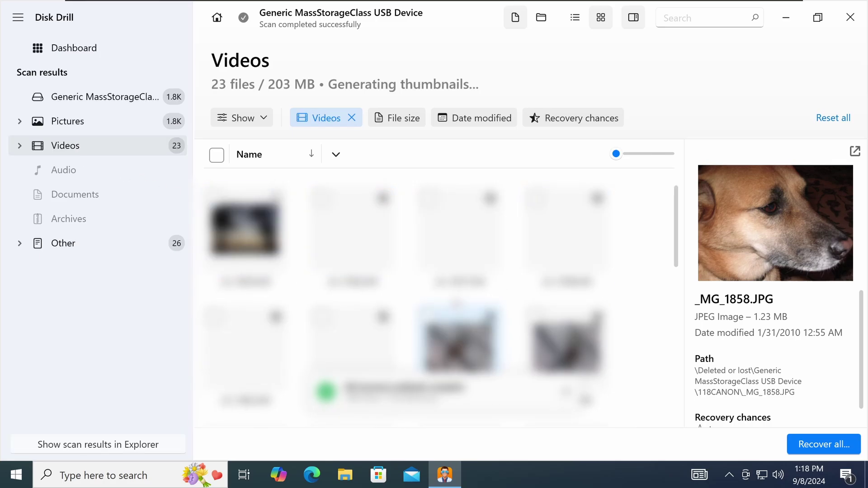
left_click(352, 228)
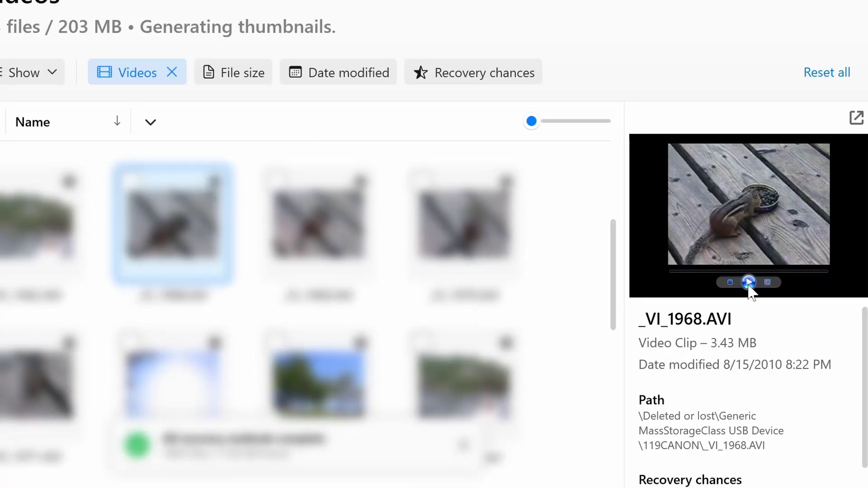
left_click(748, 283)
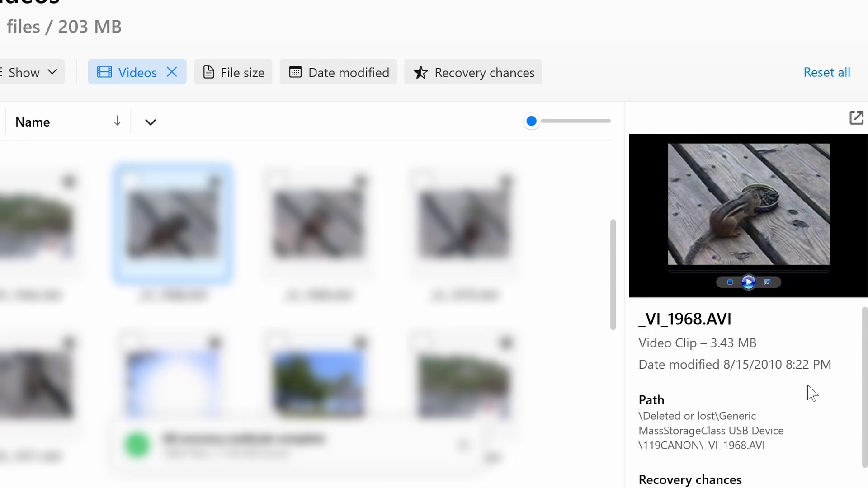
left_click(319, 221)
left_click(748, 283)
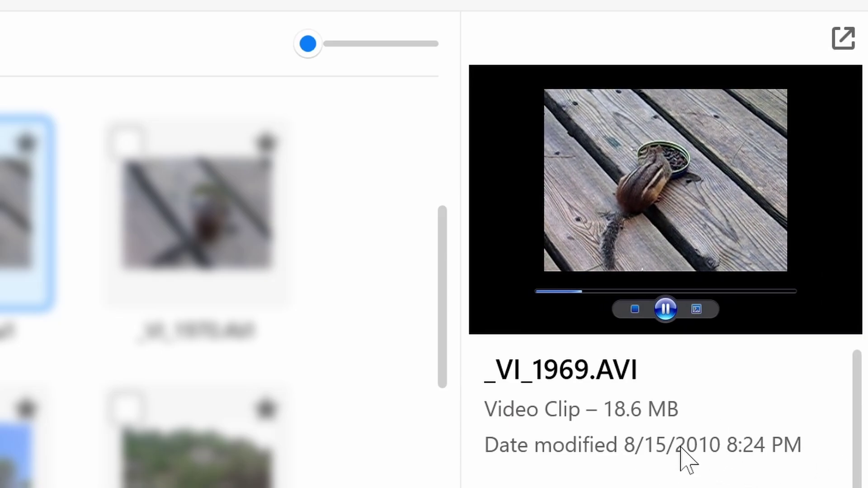
scroll(116, 382, "down", 5)
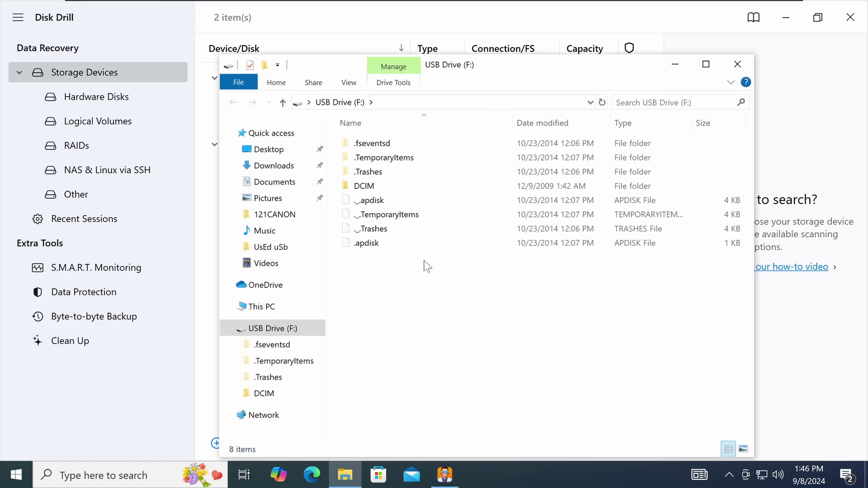
Inspect the 100SSCAM and 101KM381 folders inside DCIM on USB Drive (F:)
double_click(386, 186)
double_click(400, 143)
left_click(389, 103)
double_click(384, 156)
left_click(388, 102)
left_click(340, 102)
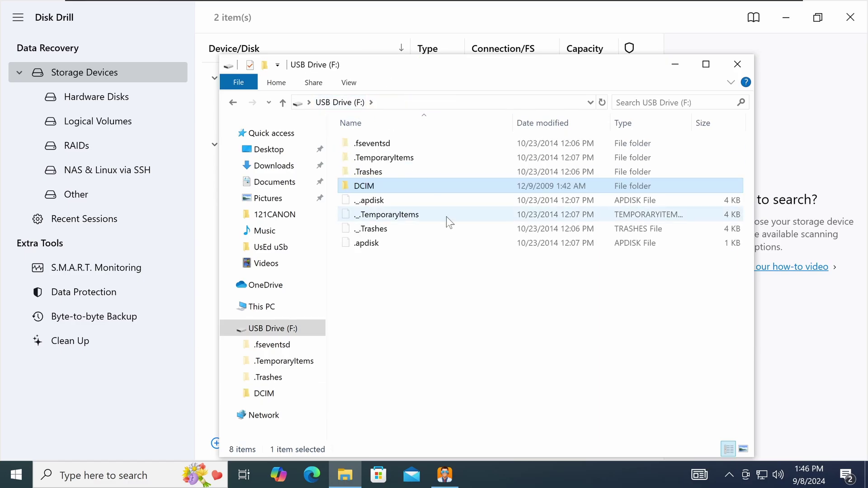
Check the hidden .Trashes, .TemporaryItems and .fseventsd folders, then minimize File Explorer
double_click(387, 174)
left_click(341, 102)
left_click(376, 157)
double_click(377, 157)
double_click(378, 143)
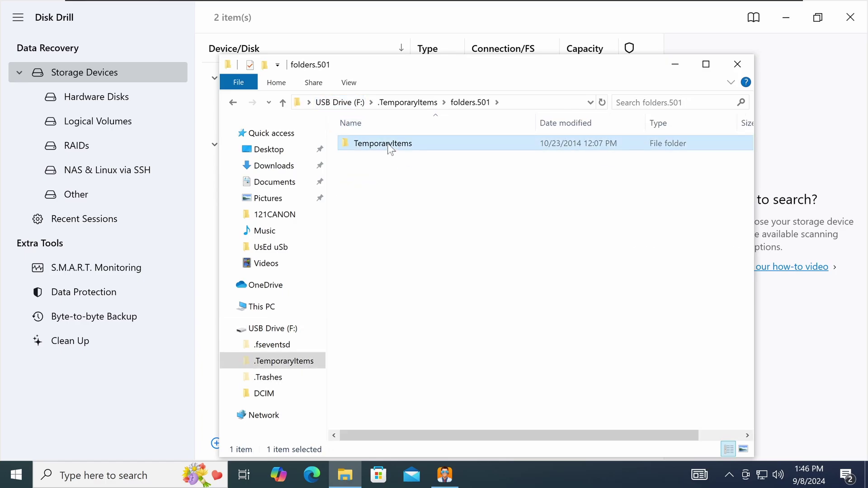
double_click(378, 143)
left_click(344, 102)
left_click(335, 102)
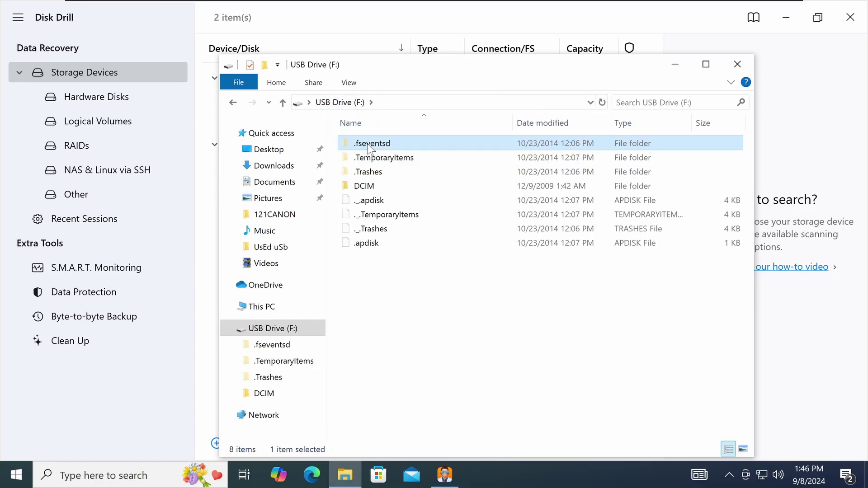
double_click(379, 143)
left_click(339, 103)
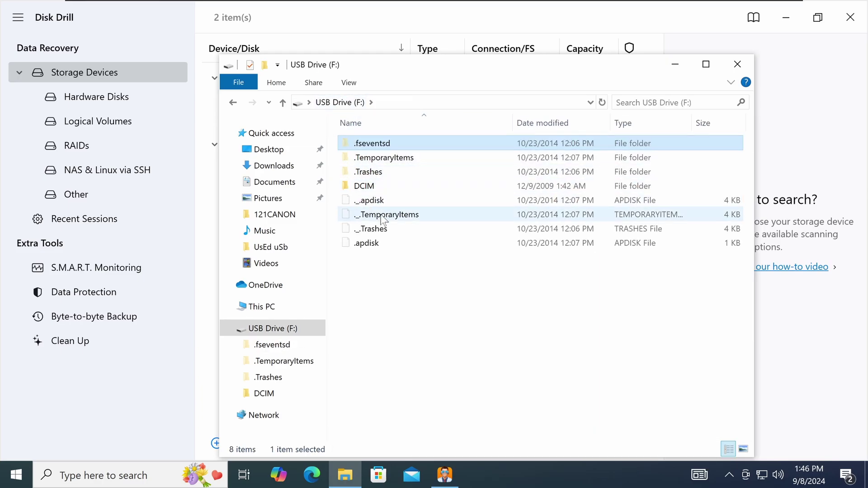
left_click(676, 65)
Scan the Generic MassStorageClass USB device and preview the football field, cat and blue glass JPGs
left_click(333, 84)
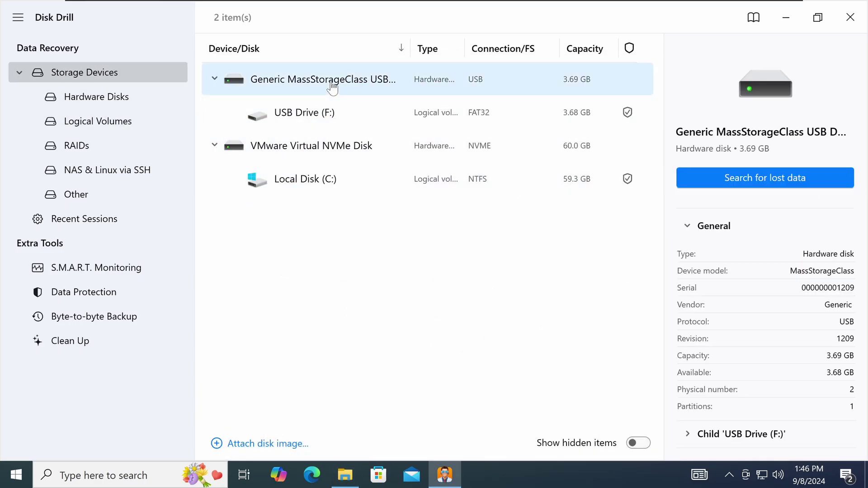
left_click(744, 179)
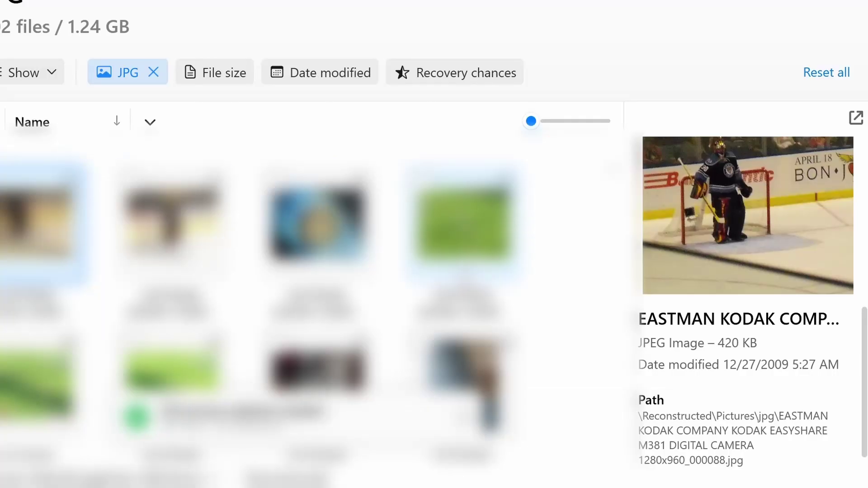
left_click(452, 246)
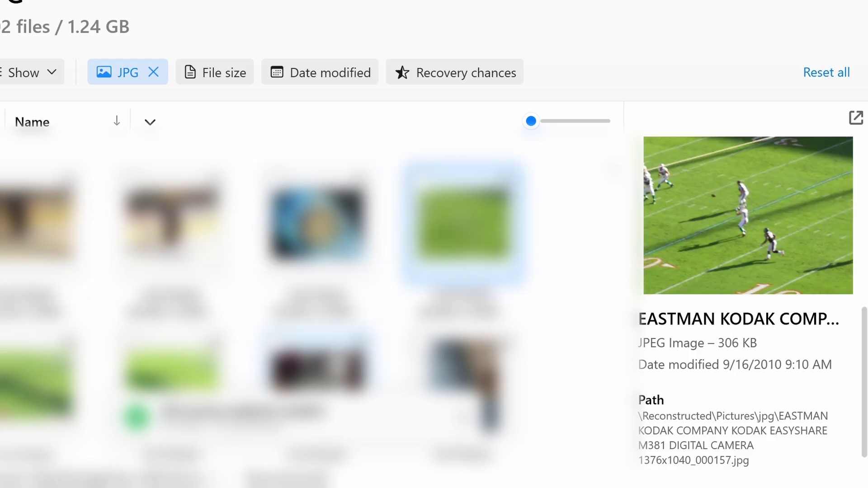
left_click(343, 357)
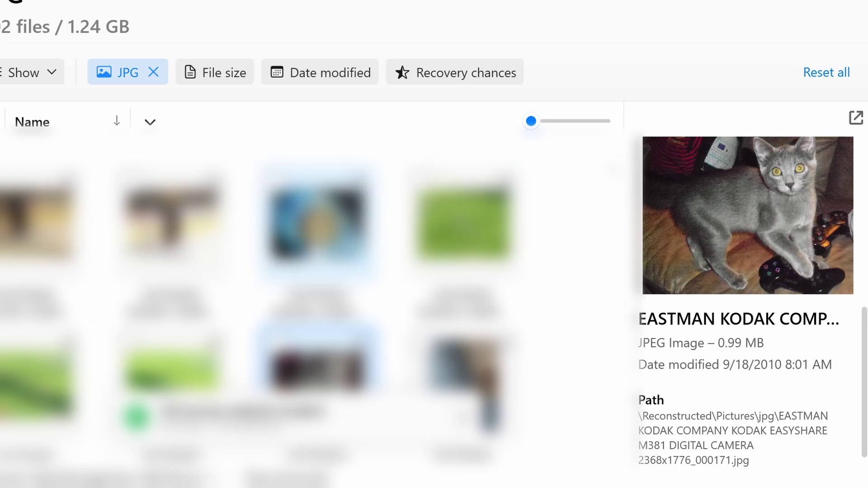
left_click(319, 247)
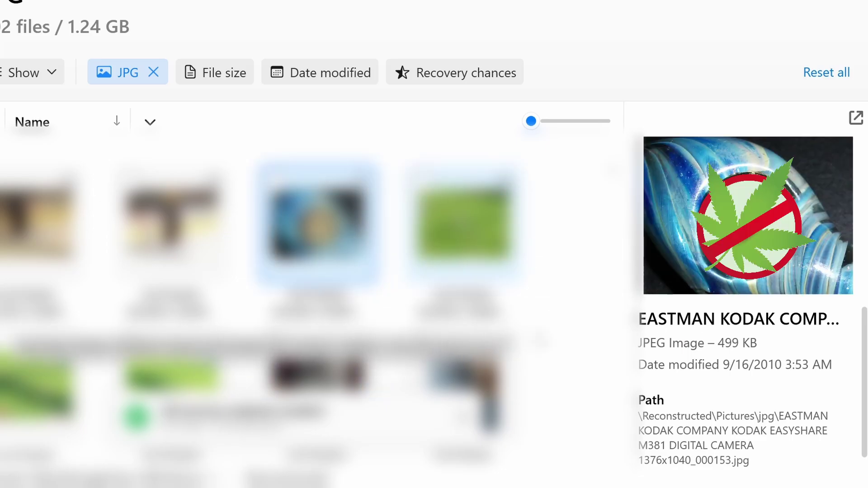
scroll(312, 294, "down", 3)
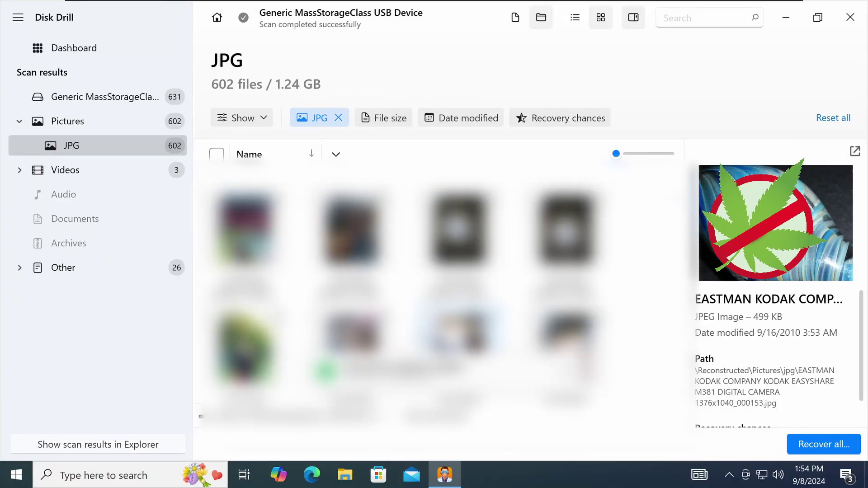
Preview the recovered chihuahua, dog close-up, bottle, sunset, hockey, glass pipe and further dog photos
left_click(352, 328)
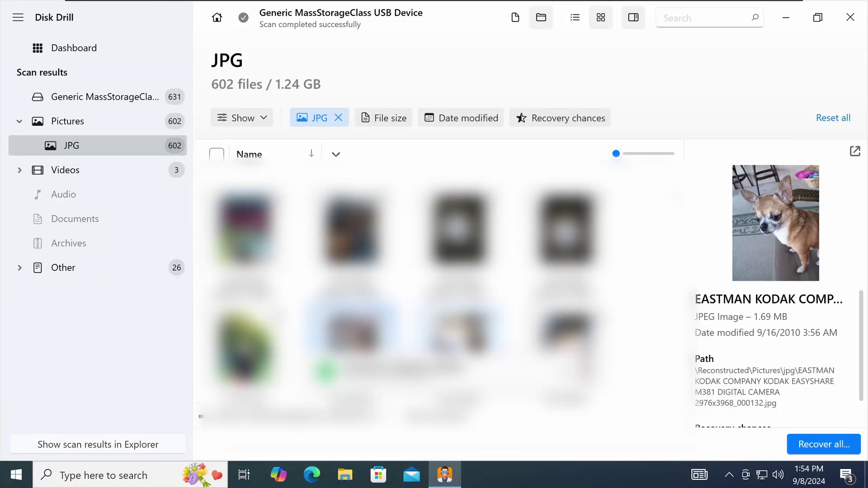
left_click(509, 336)
scroll(407, 294, "down", 3)
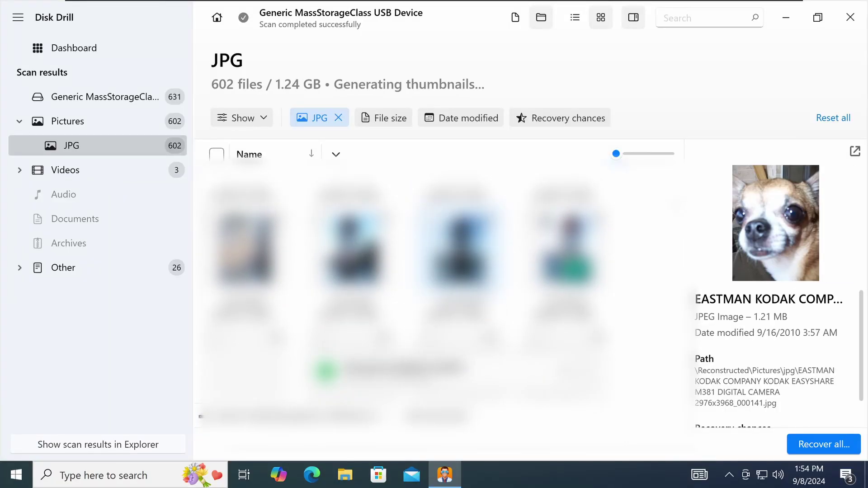
left_click(566, 228)
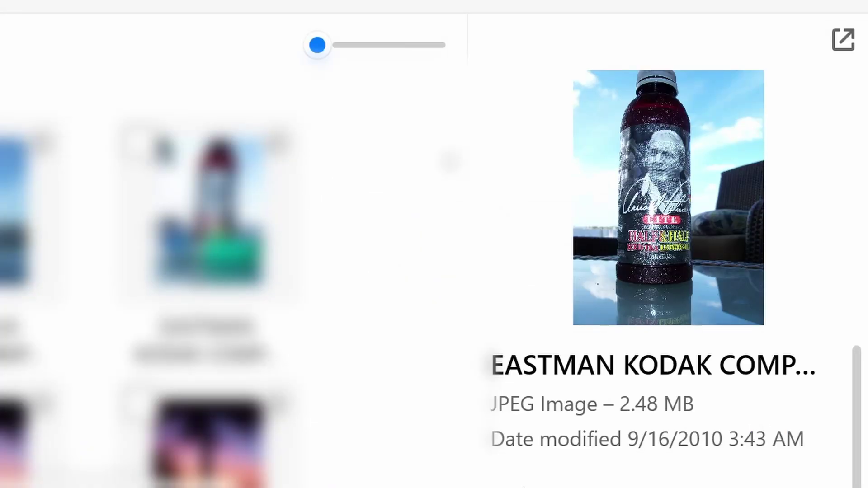
key("Down")
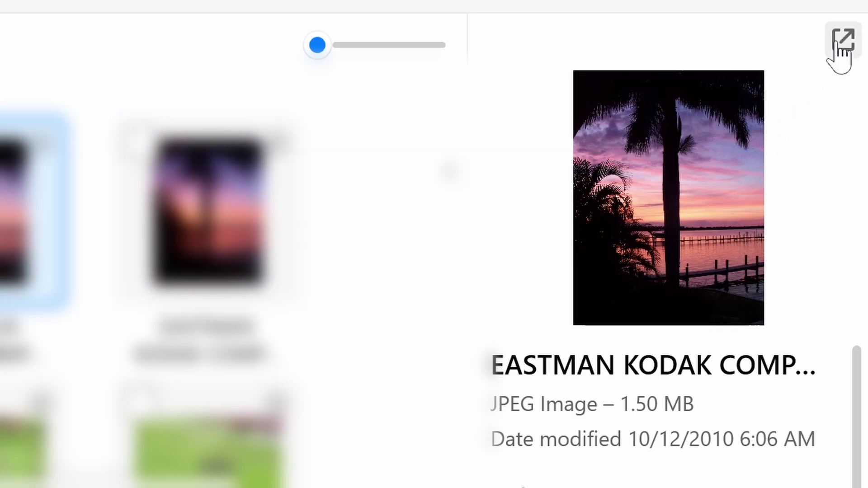
key("Down")
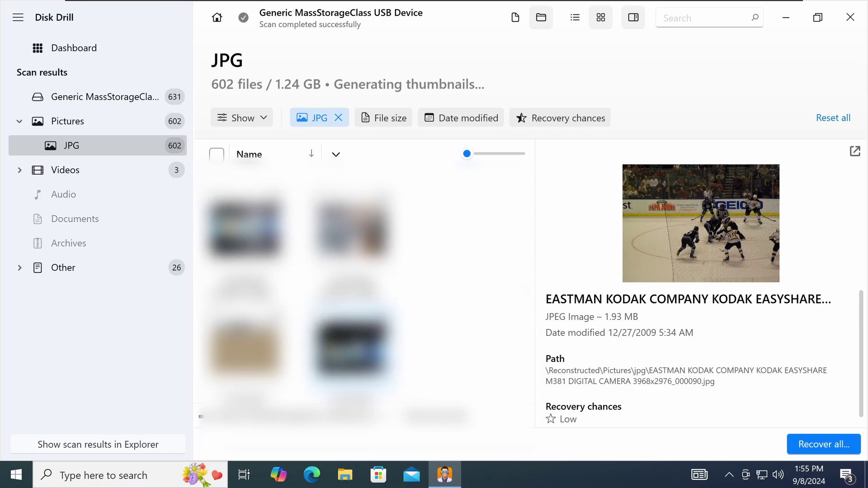
left_click(352, 348)
scroll(303, 263, "down", 1)
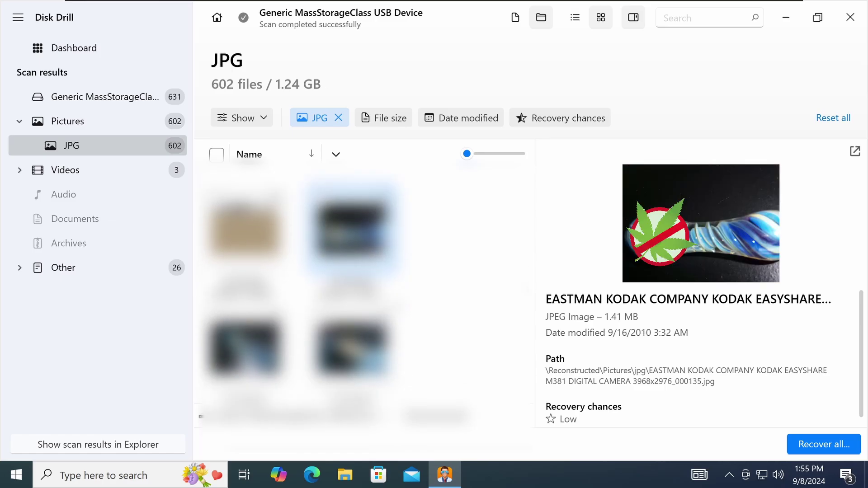
key("Right")
key("Right")
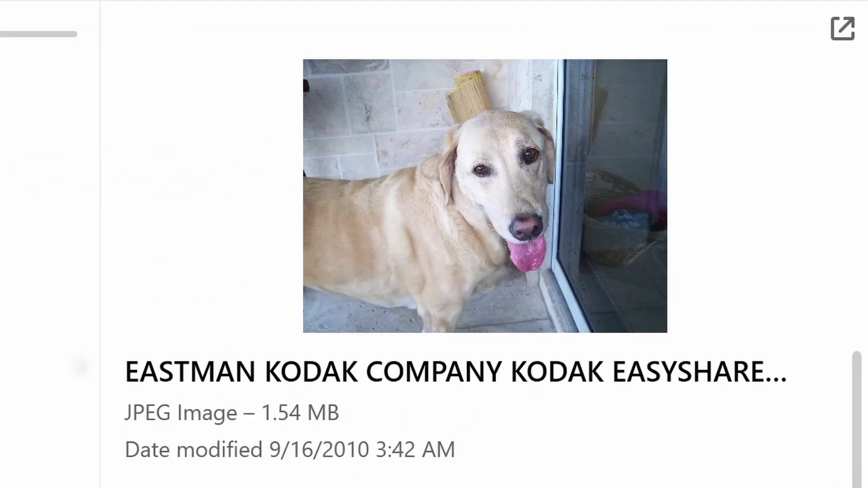
key("Right")
key("Right")
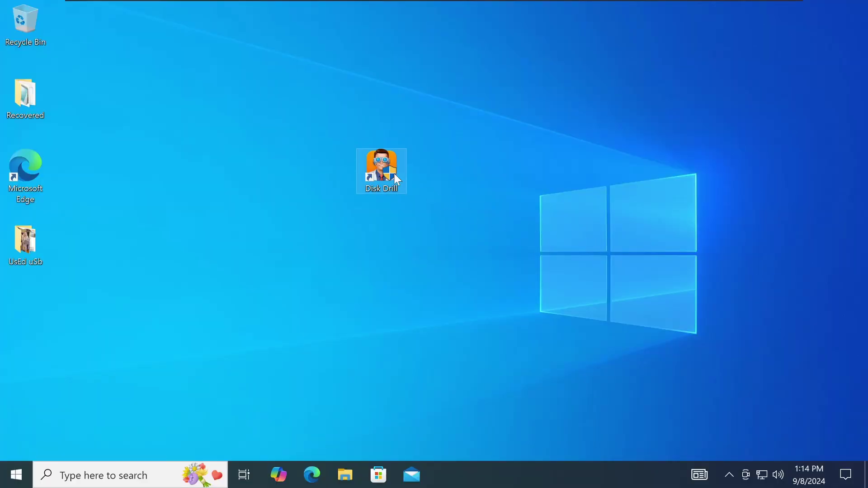
Relaunch Disk Drill with admin approval and scan the Generic MassStorageClass card device, window maximized
double_click(387, 171)
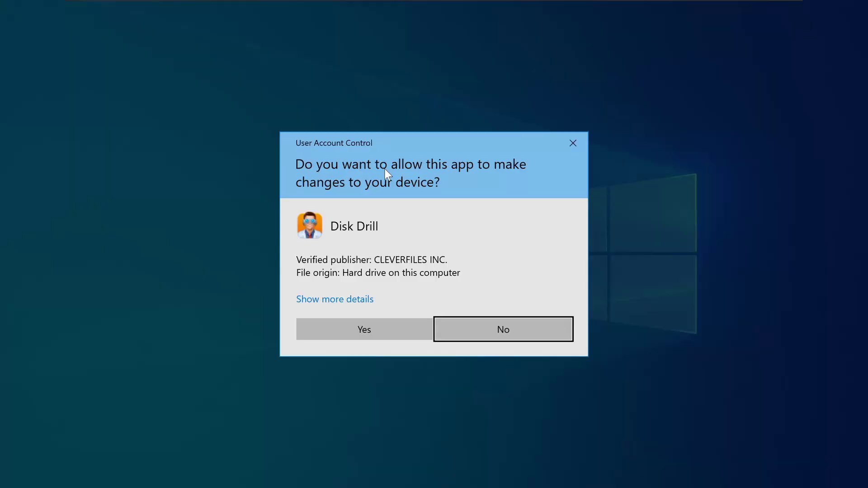
left_click(384, 325)
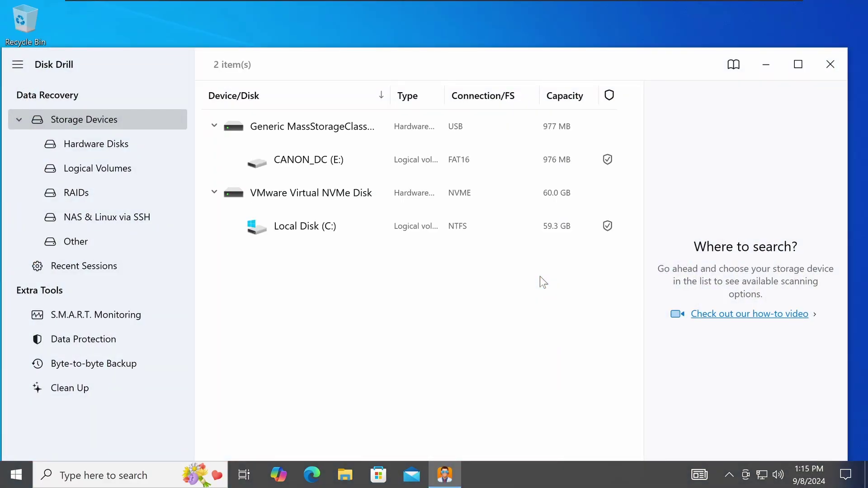
left_click(321, 131)
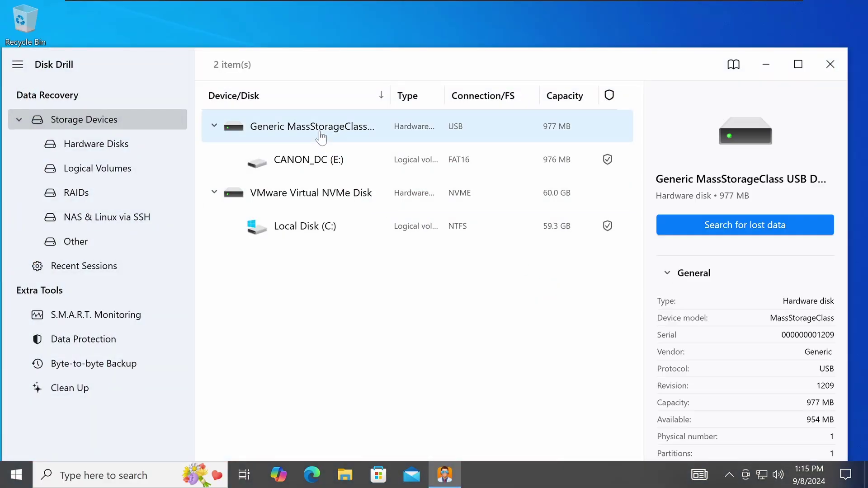
left_click(707, 226)
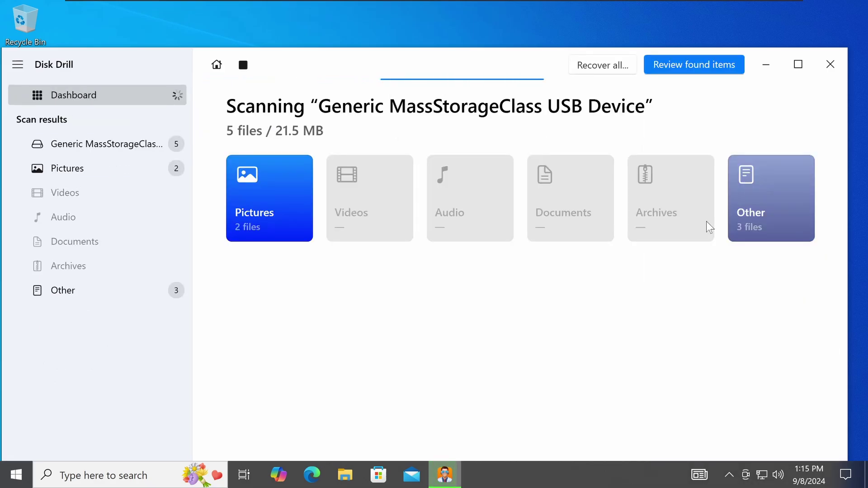
left_click(798, 64)
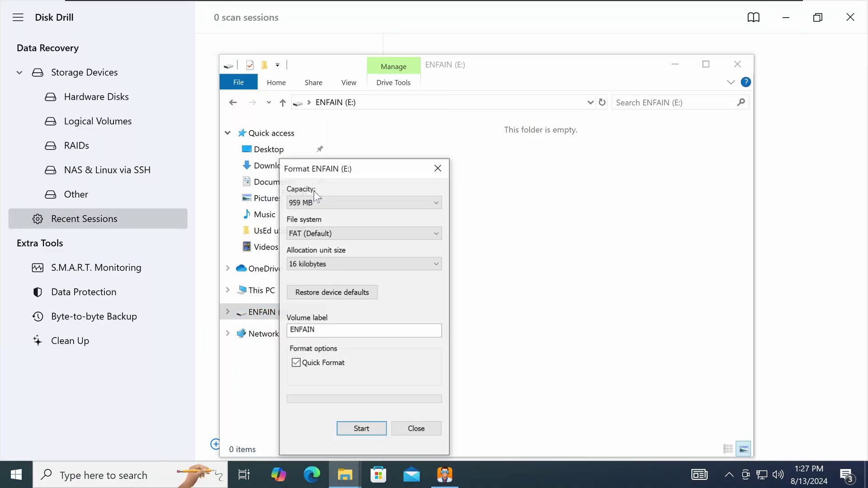
Run a full, non-quick format of ENFAIN (E:) and confirm erasing all its data
left_click(378, 430)
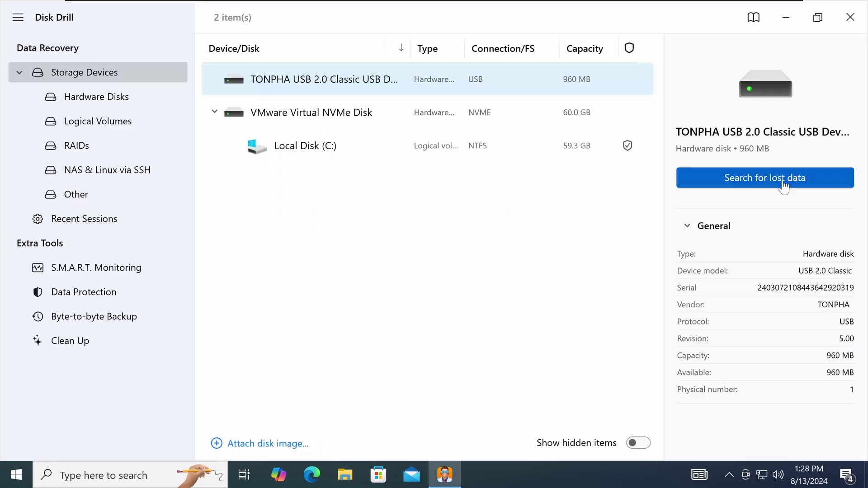
left_click(782, 183)
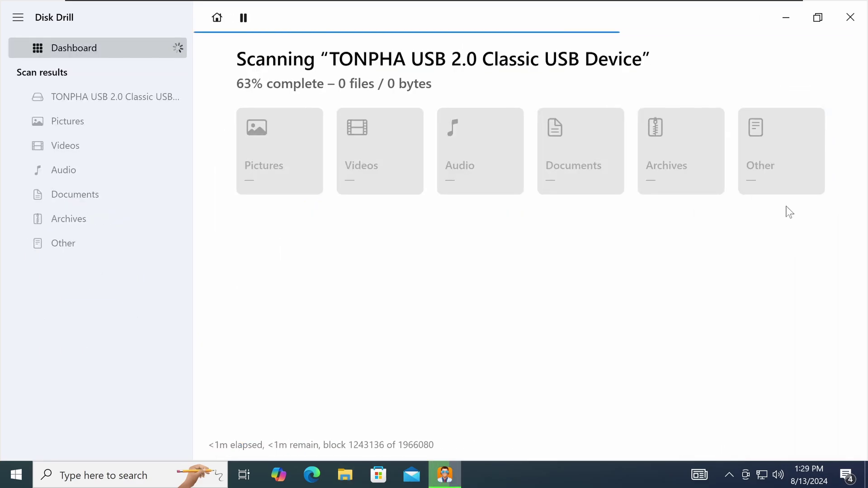
List the files found on the TONPHA USB 2.0 Classic device: just two files, 88 bytes
left_click(134, 96)
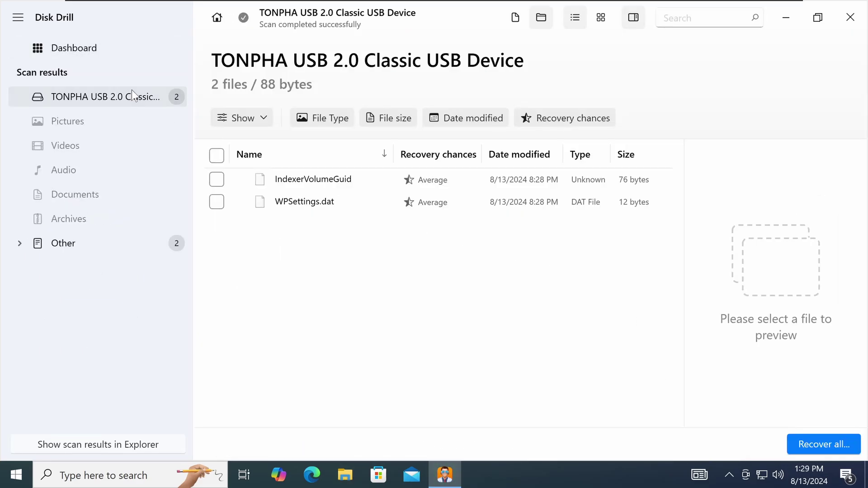